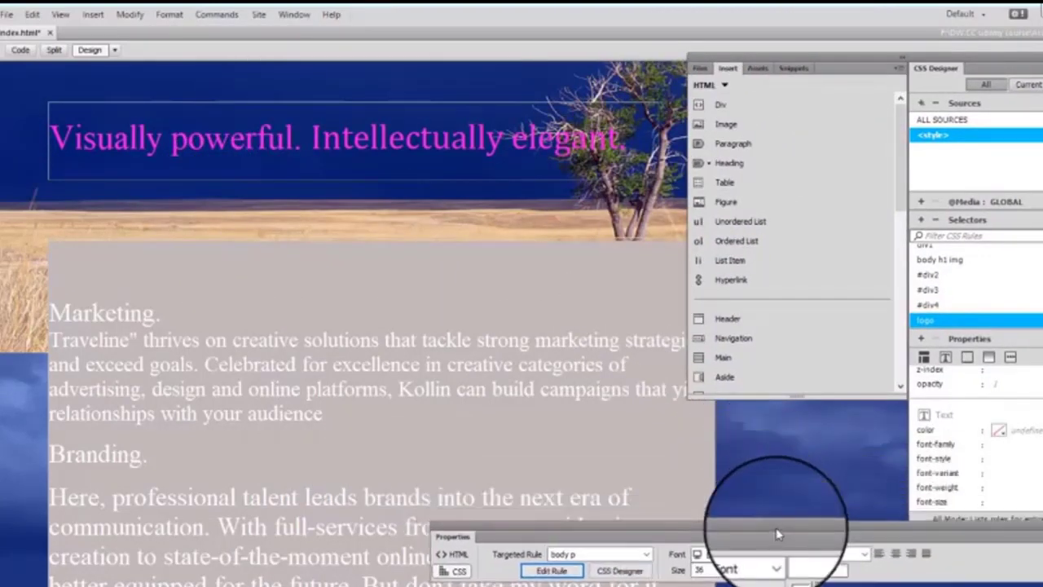
- Select the div4 content box and add a #div4 selector to the page's <style> source
click(275, 241)
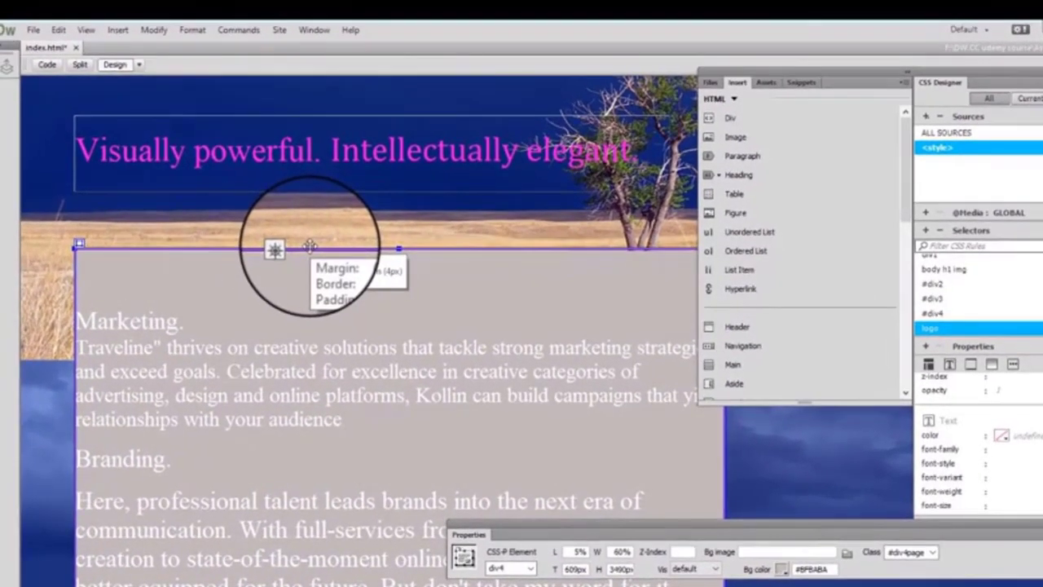
click(274, 246)
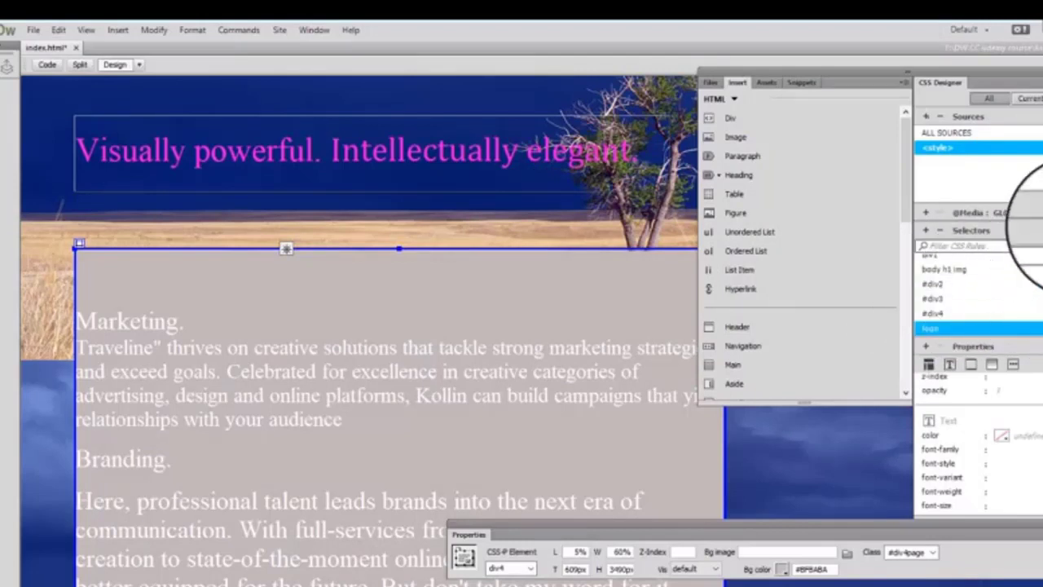
click(1031, 231)
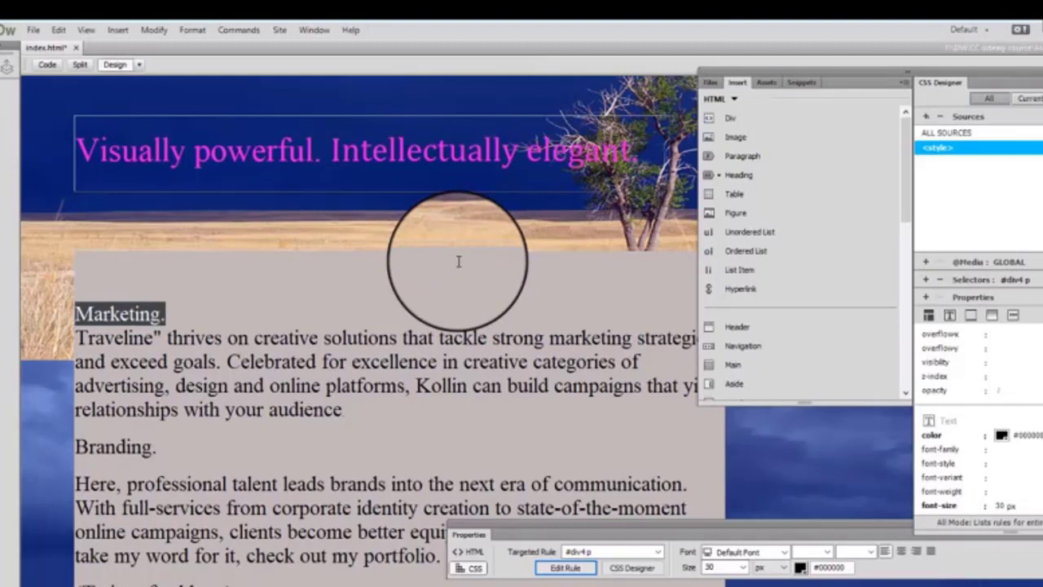
click(459, 262)
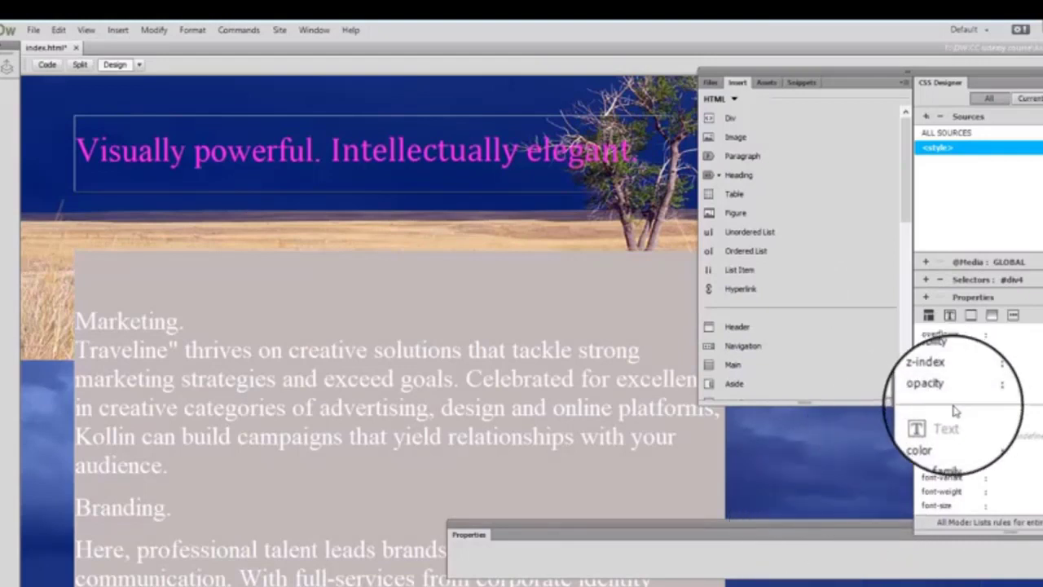
click(926, 281)
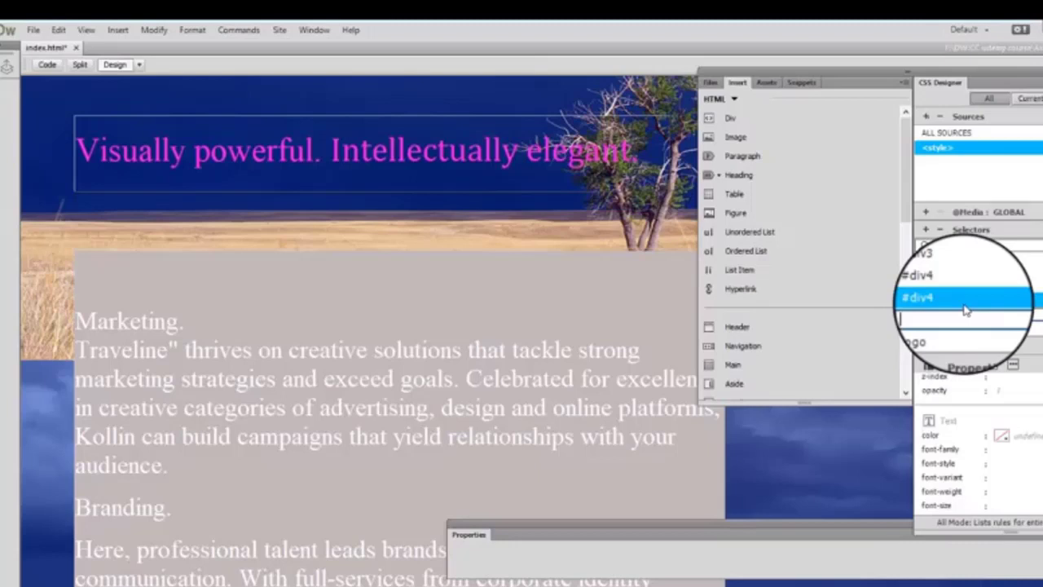
- Select the div4 content box and filter the CSS selectors by "#div4 p"
click(223, 246)
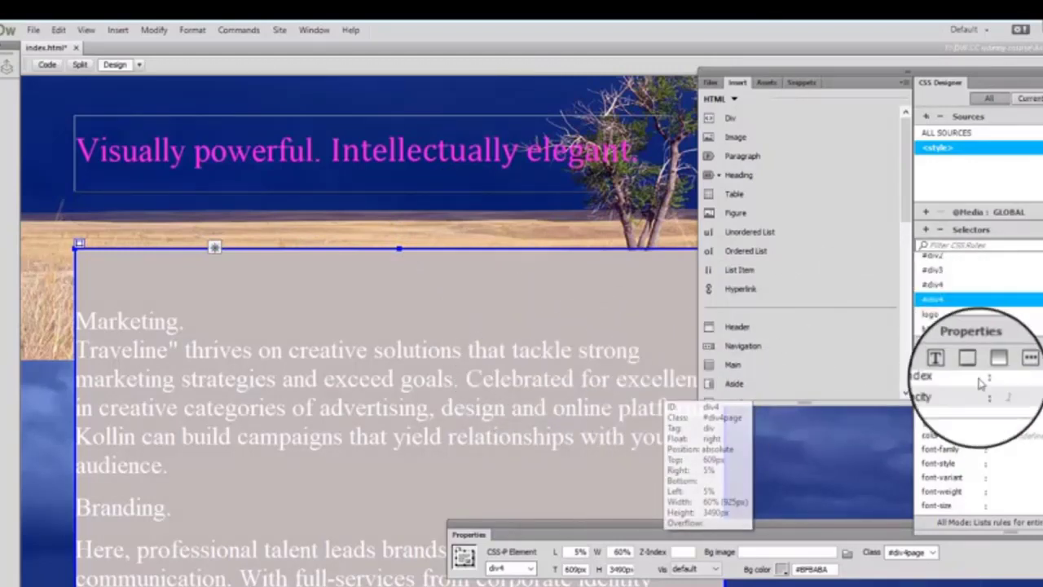
click(961, 242)
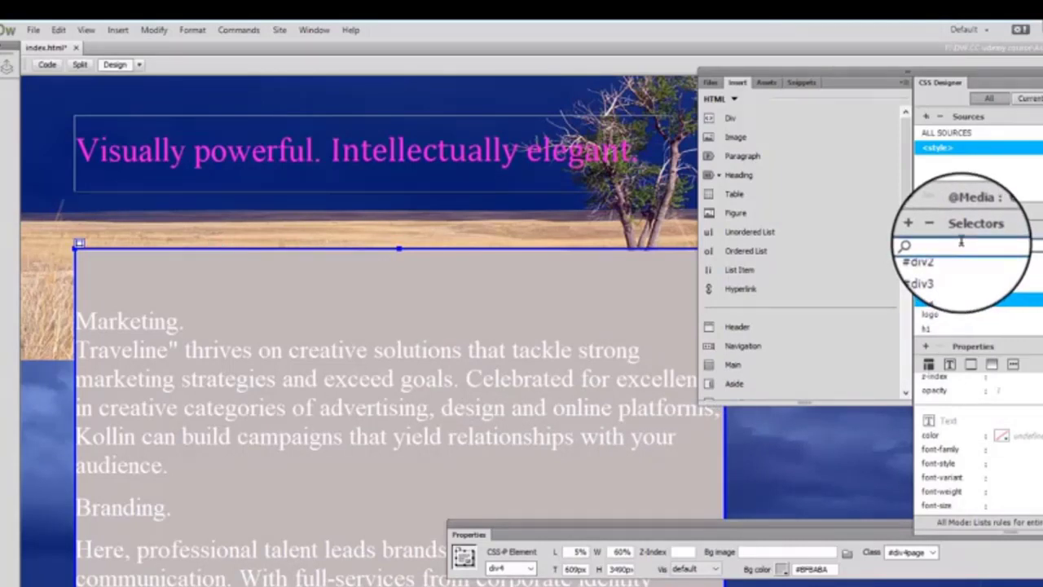
text(#div4 p)
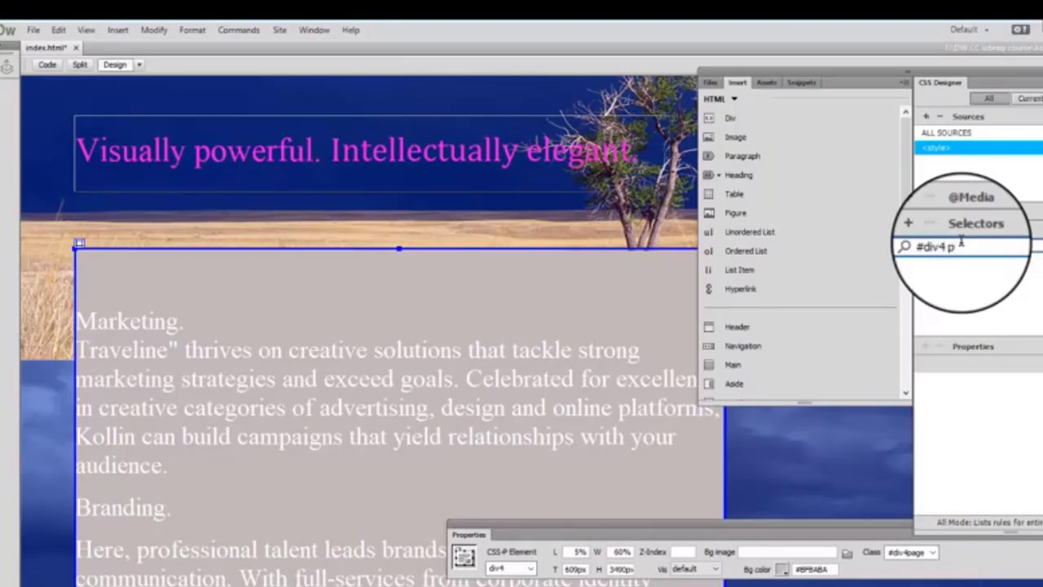
key(Return)
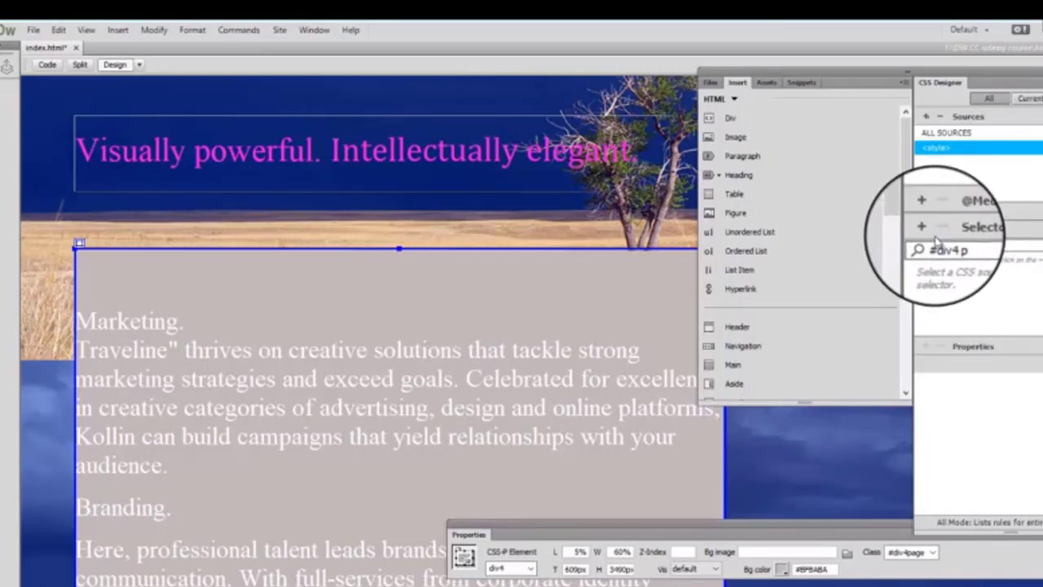
- Add a CSS selector named #div4 p for the box's paragraphs and clear the selector filter
click(926, 230)
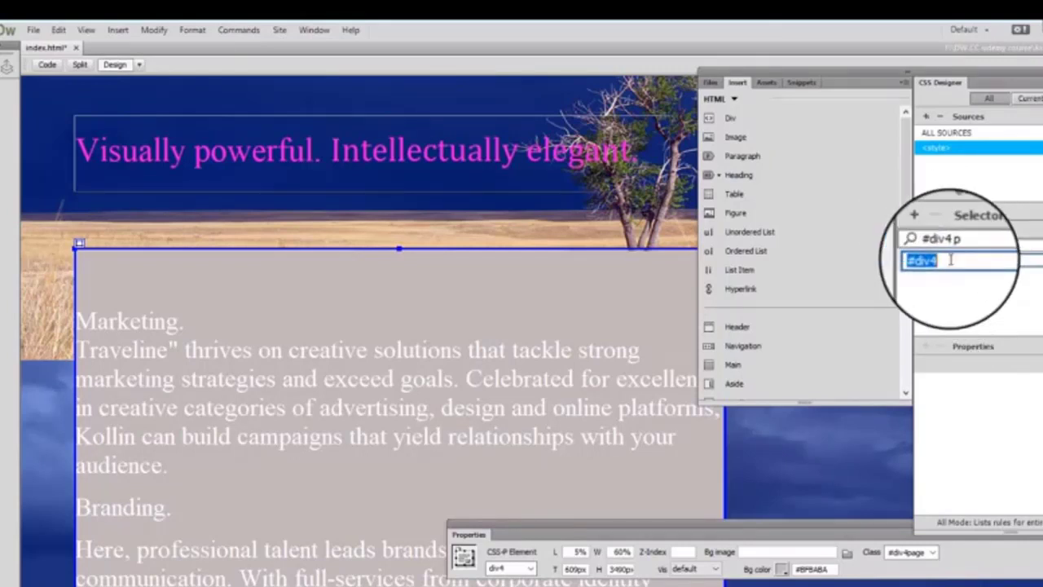
key(End)
key(BackSpace)
key(BackSpace)
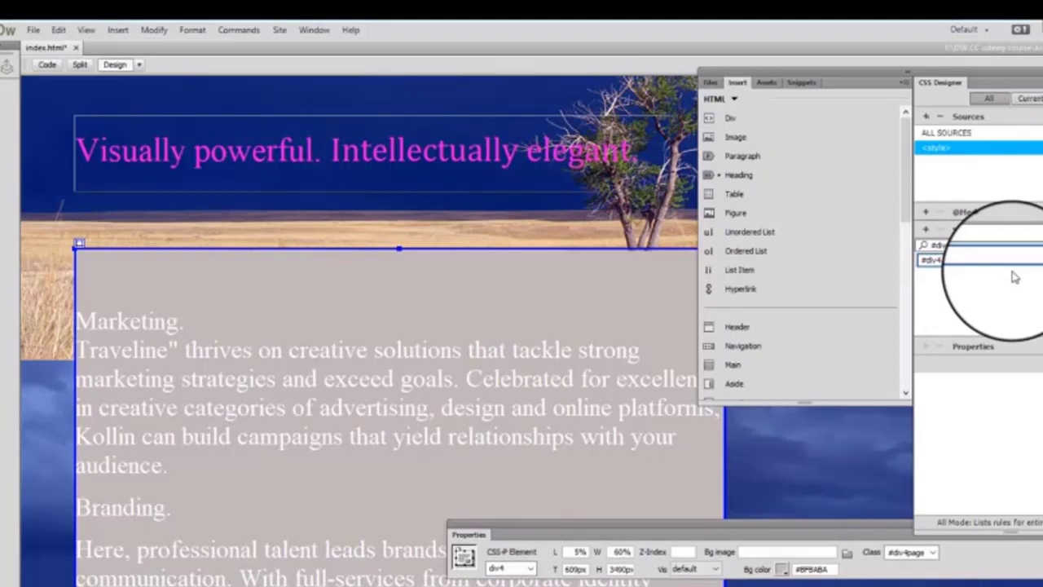
key(Escape)
key(Return)
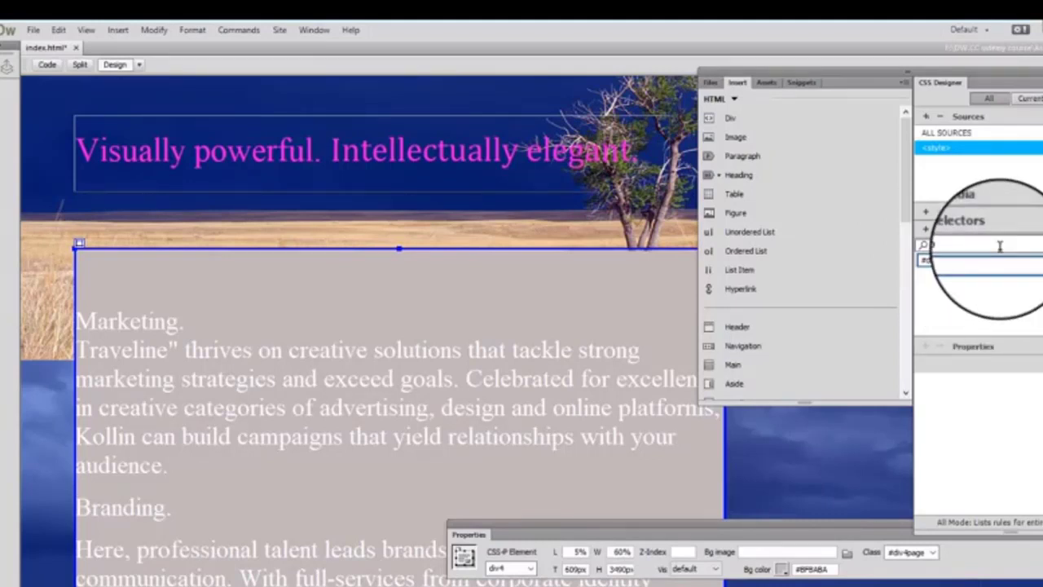
- Set the text color of the #div4 p rule to the near-black #0B0505
scroll(1001, 277, down, 5)
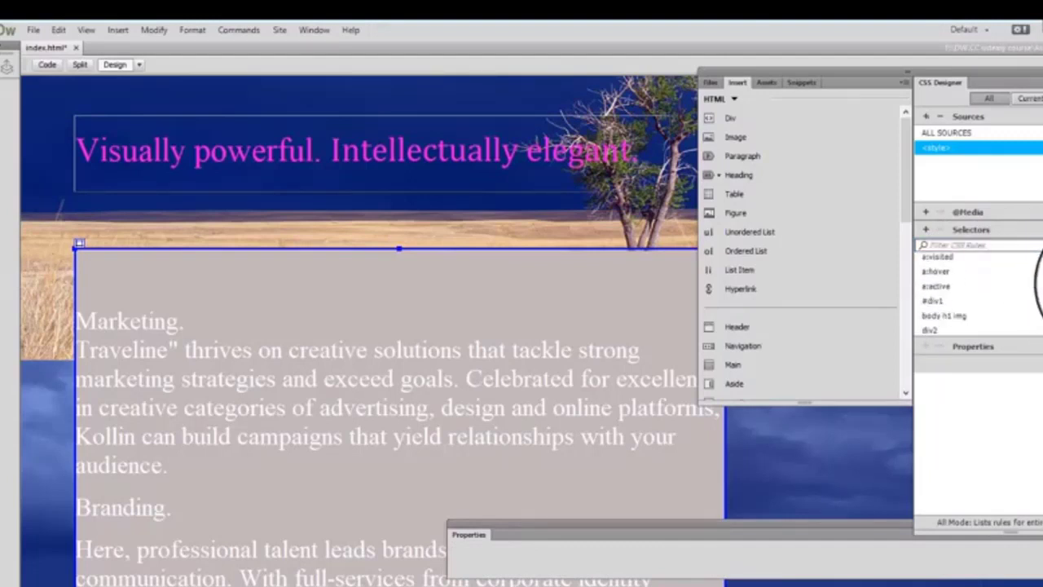
scroll(978, 294, down, 2)
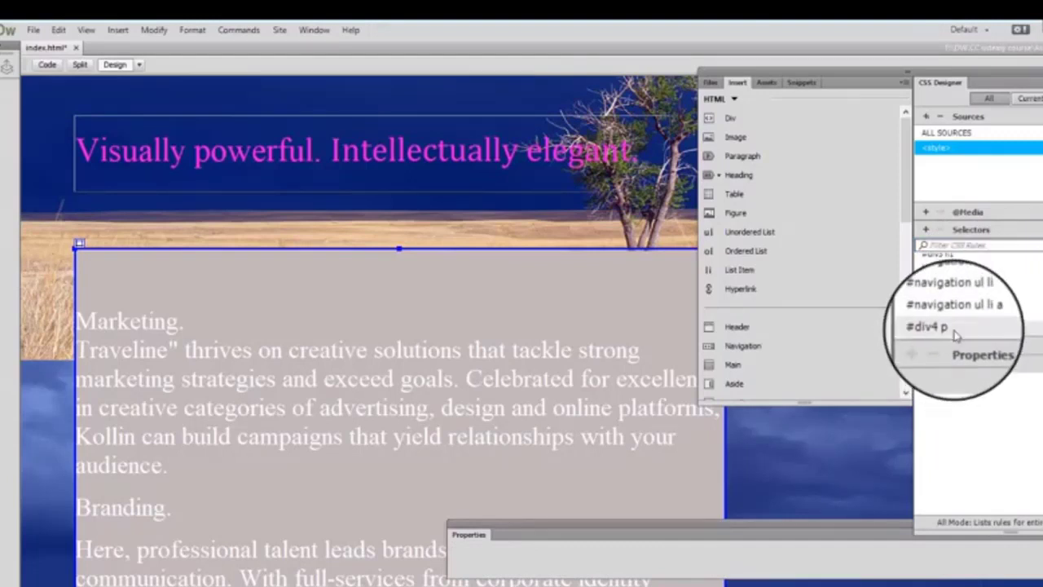
click(1019, 327)
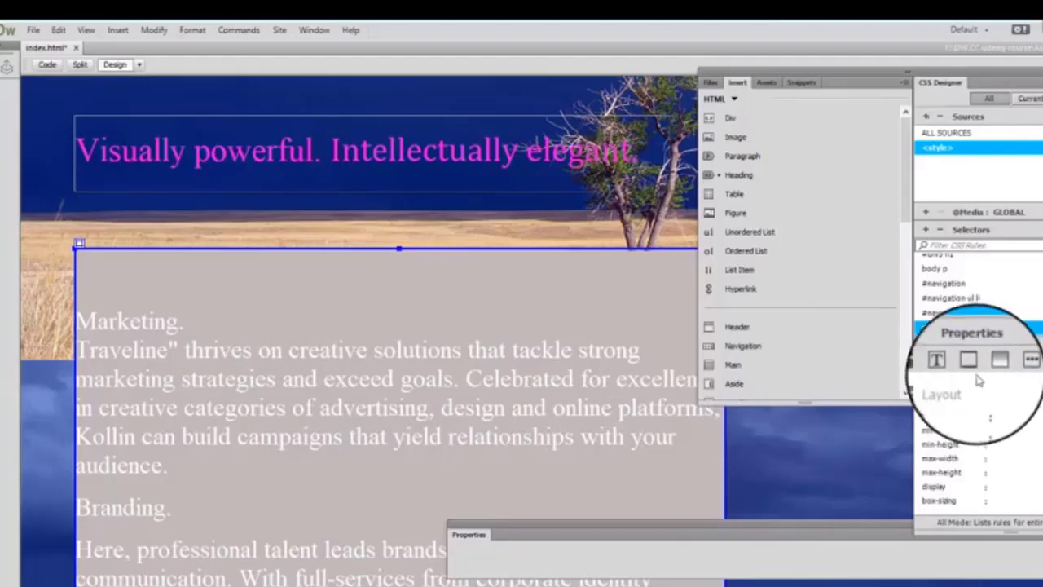
scroll(1015, 392, down, 5)
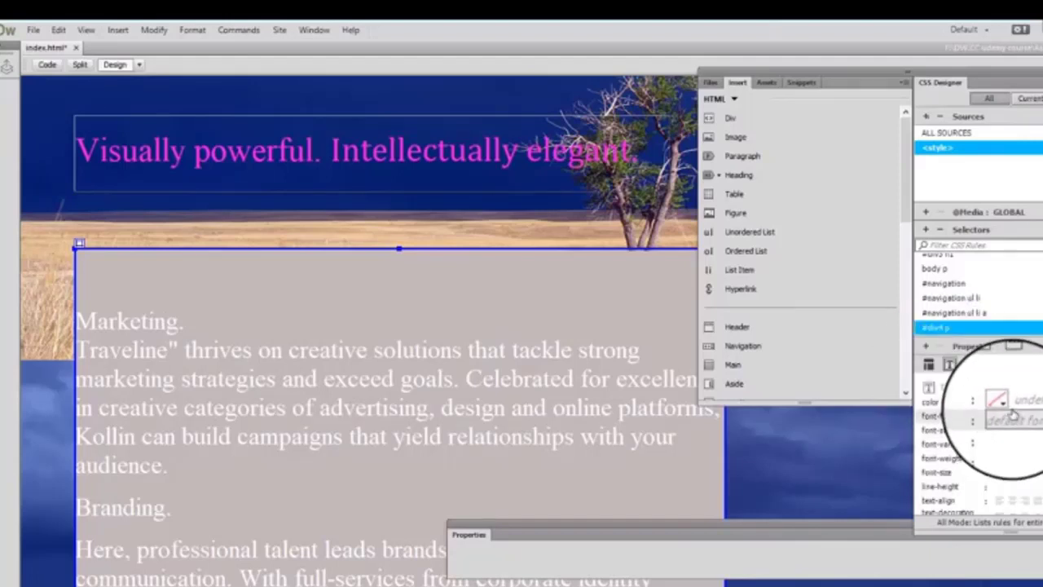
click(990, 403)
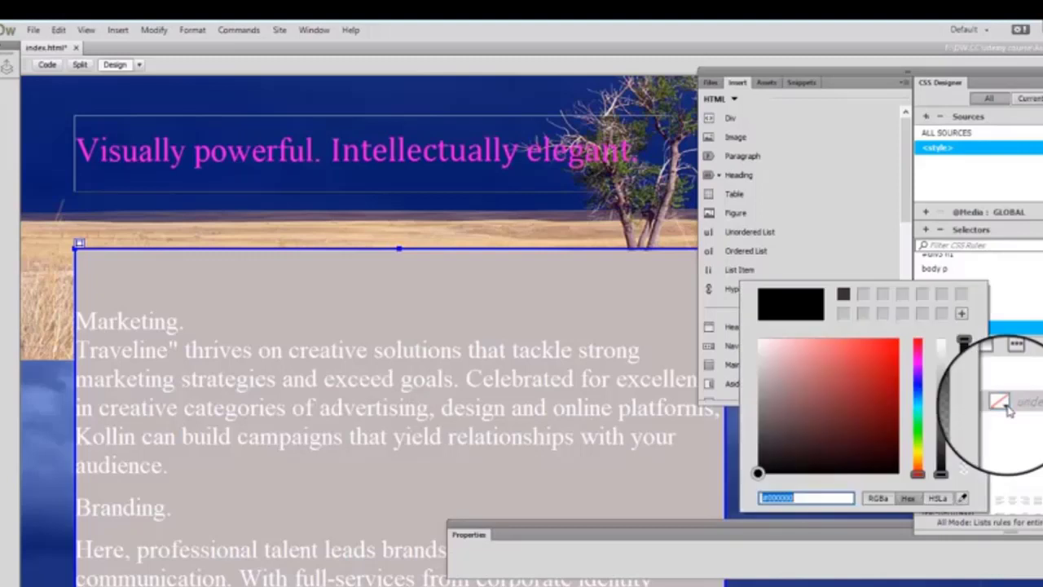
click(834, 466)
click(1040, 486)
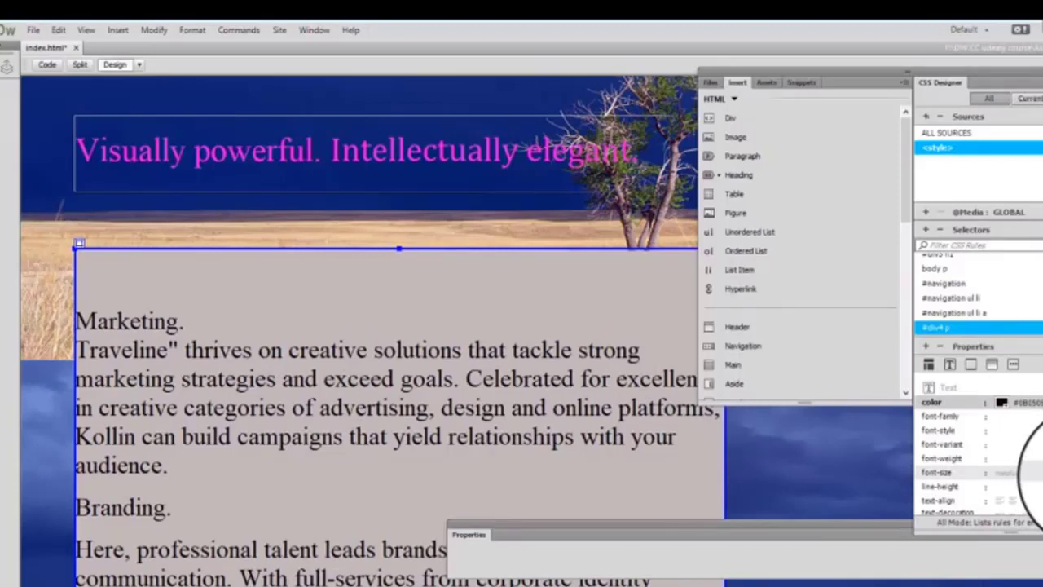
- Set the font size of the #div4 p rule to xx-large, using the "Marketing." heading as the selected text
scroll(978, 449, down, 5)
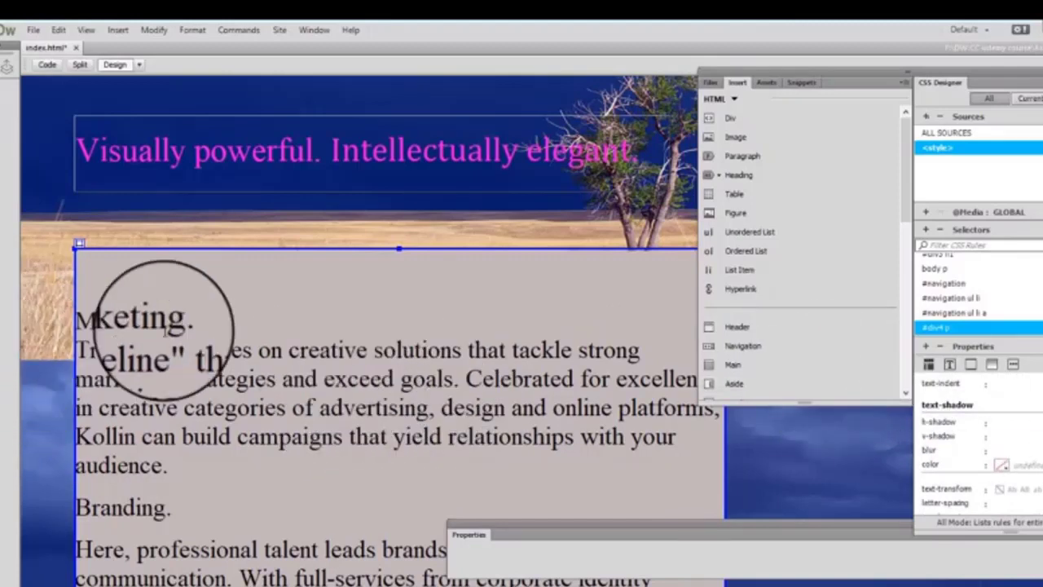
drag(195, 321, 59, 325)
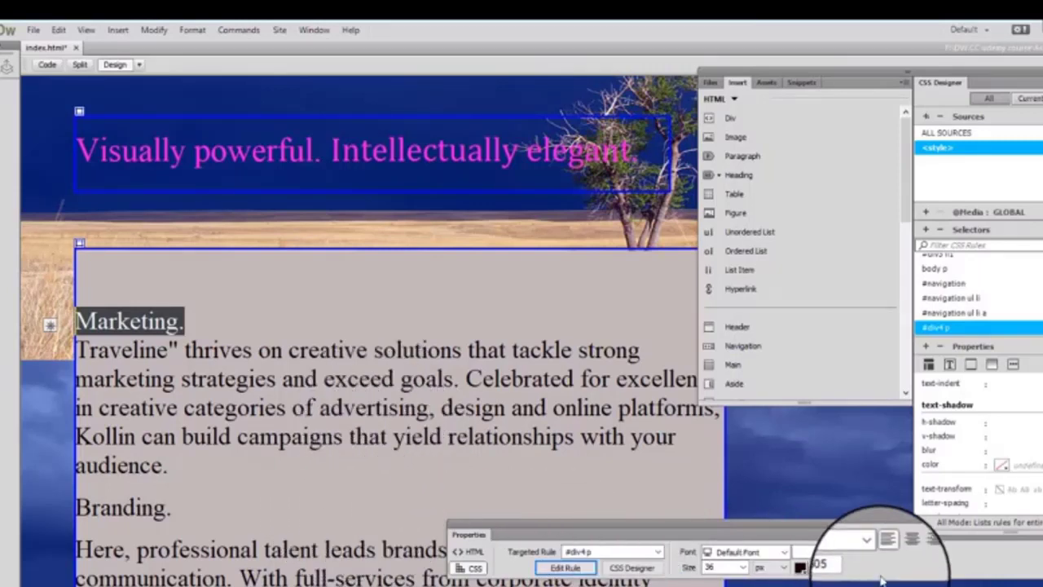
click(744, 569)
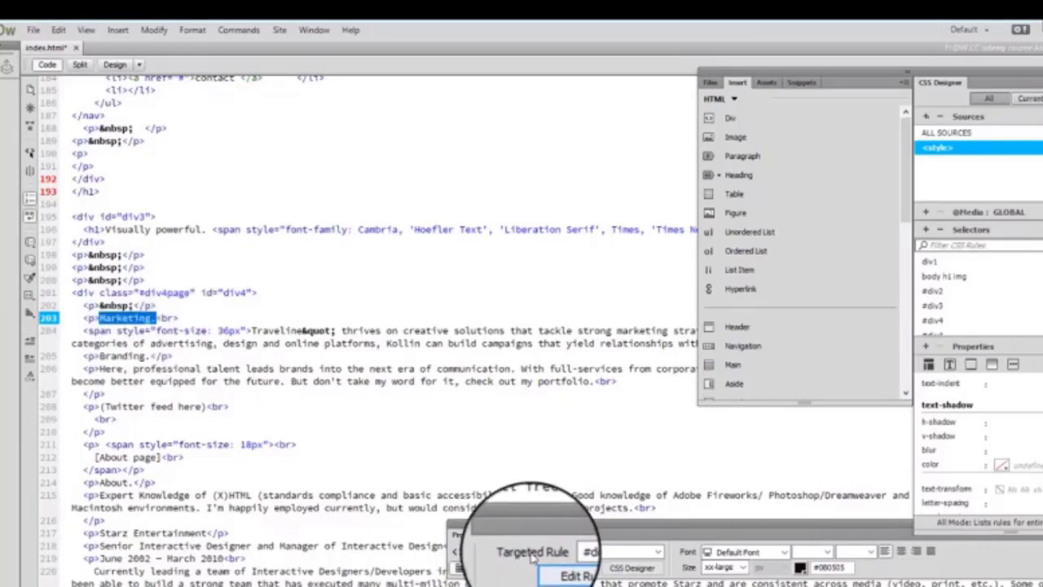
- Make the "Marketing." heading bold with HTML formatting and save all open files
click(471, 552)
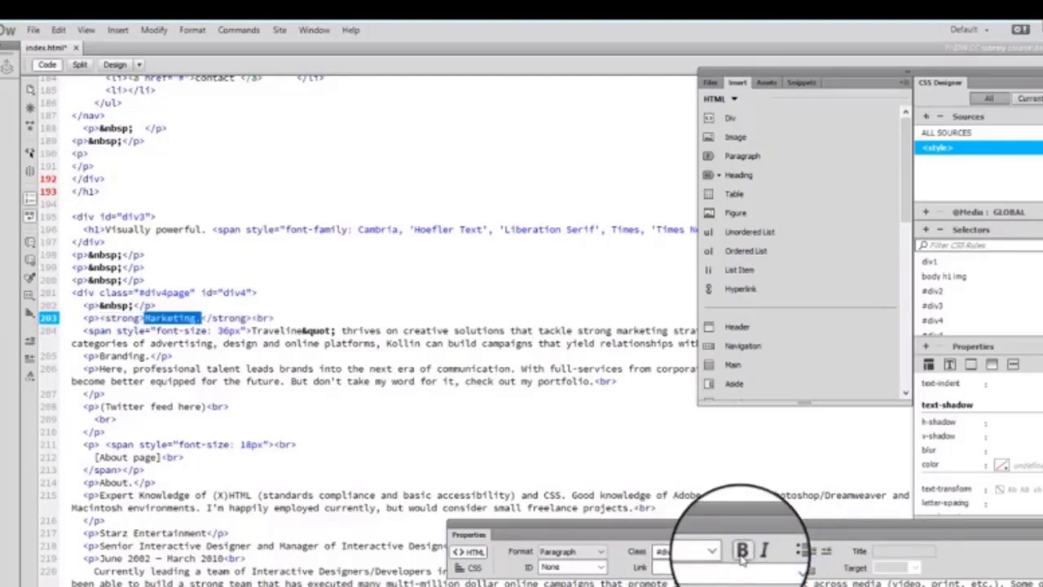
click(722, 553)
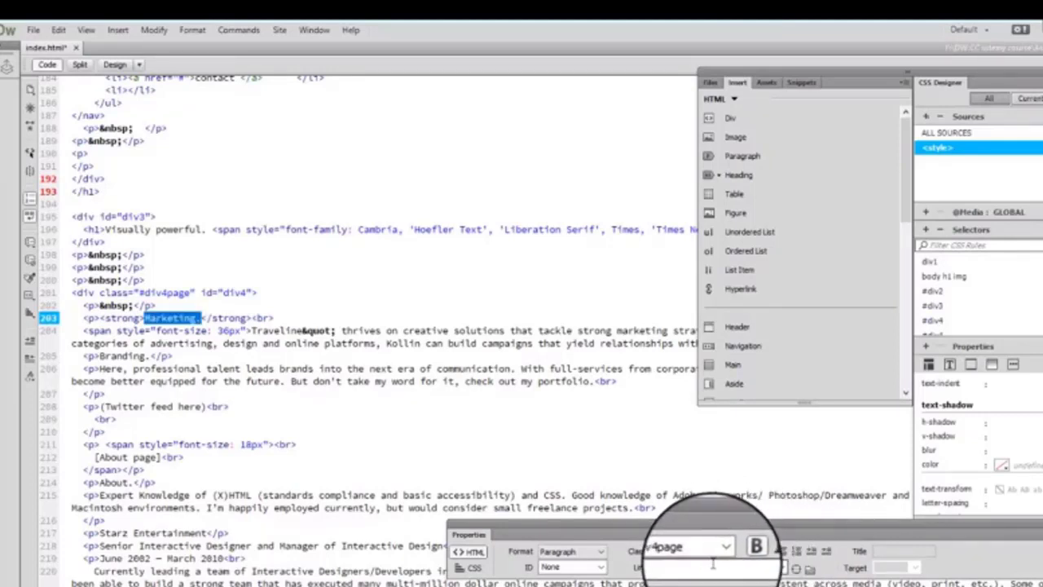
click(33, 29)
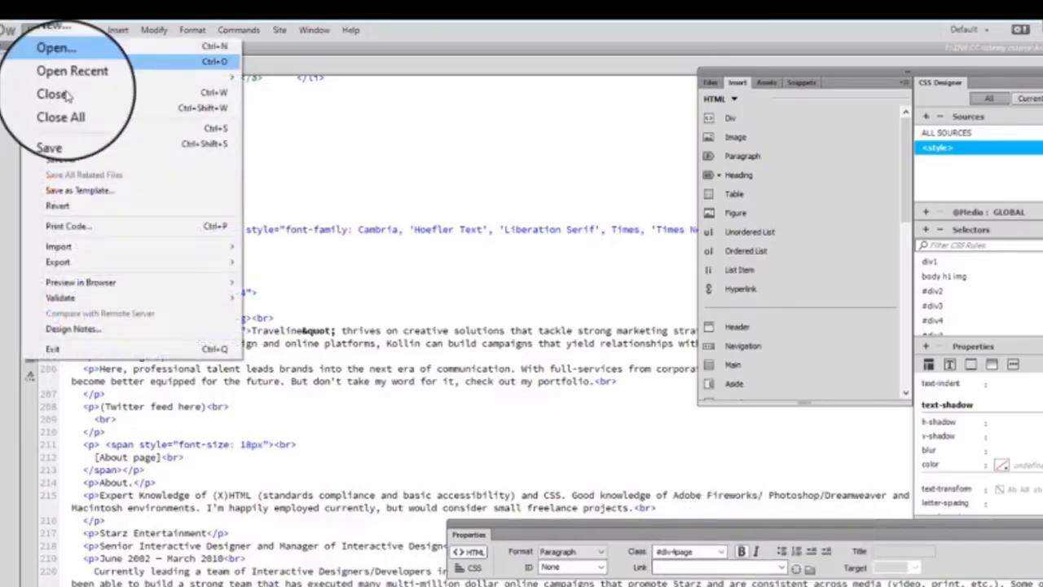
click(87, 157)
- Make the "Branding." heading bold in Design view
click(115, 64)
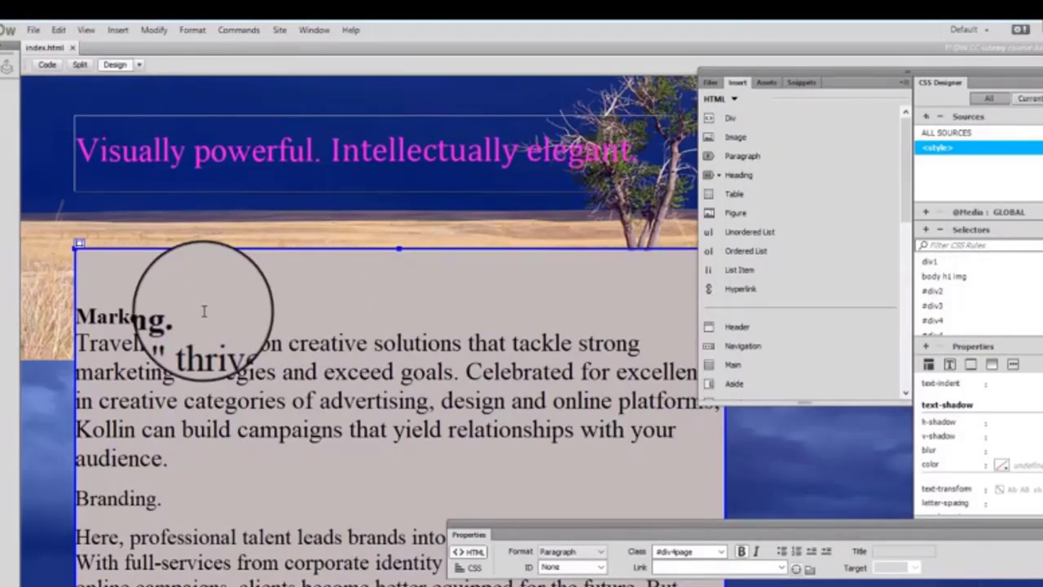
drag(204, 311, 23, 306)
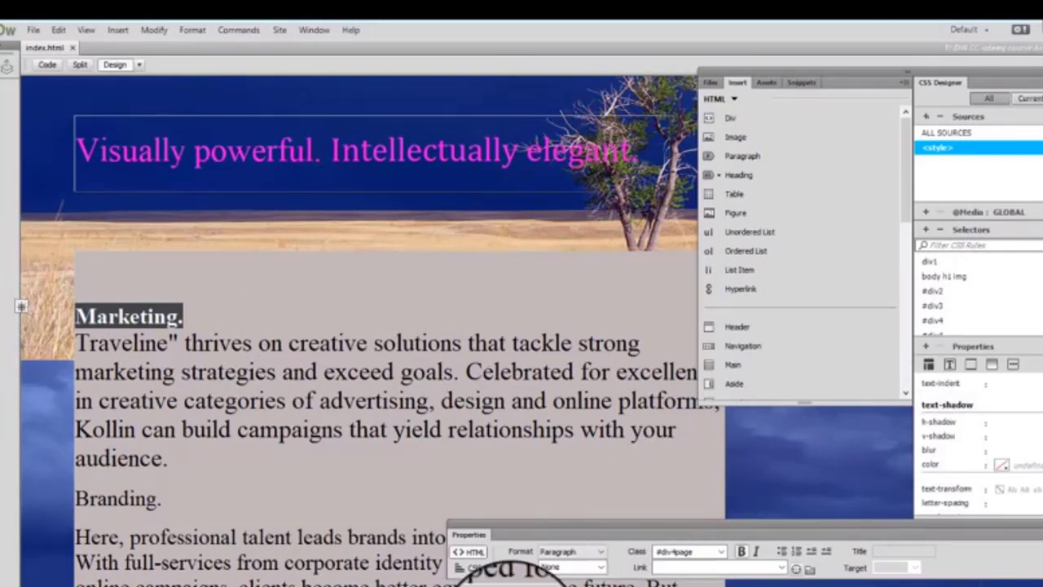
drag(182, 500, 17, 514)
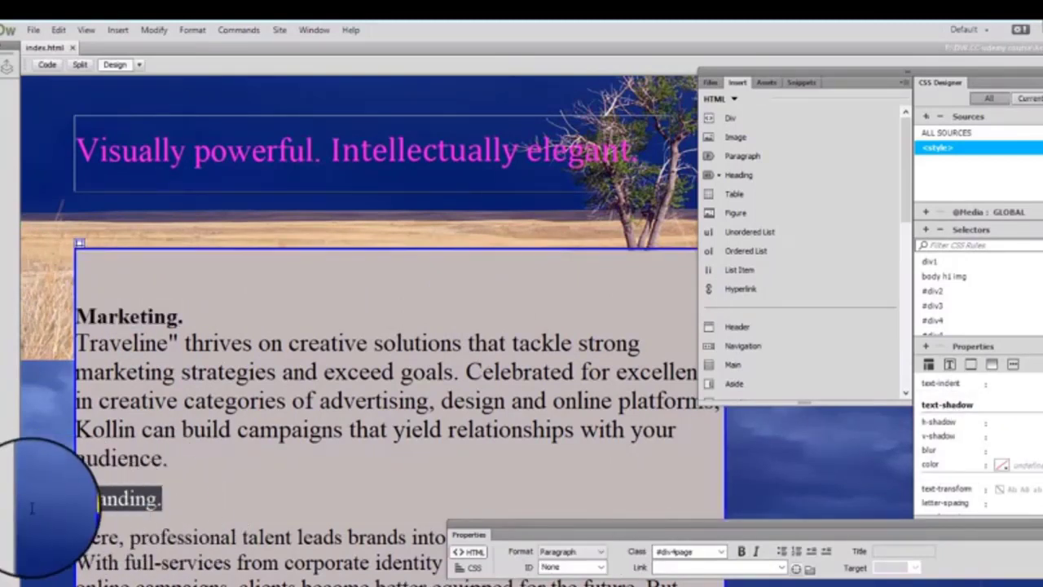
click(741, 548)
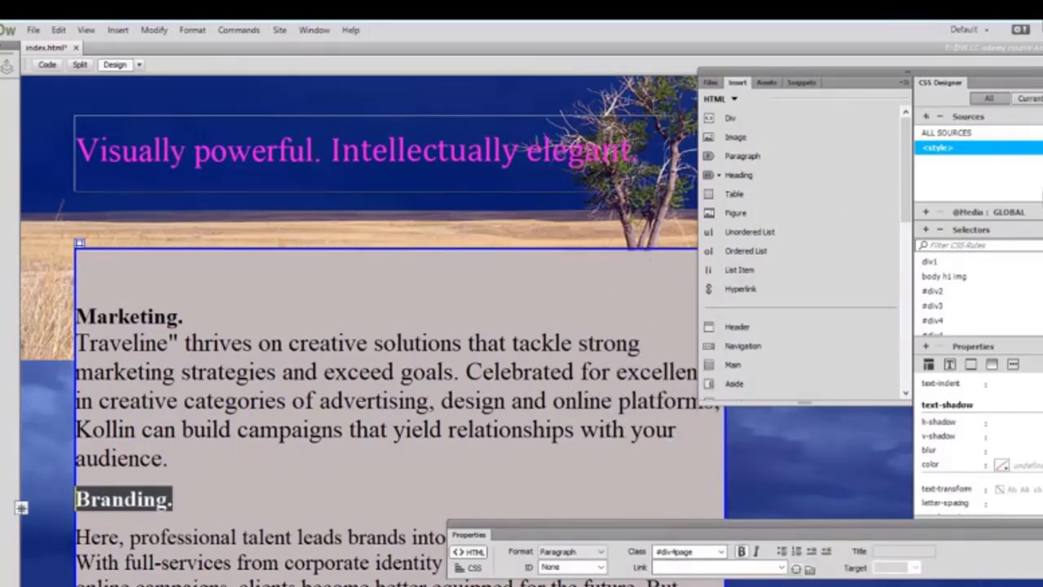
- Make the "[About page]" and "About." lines bold
scroll(359, 326, down, 10)
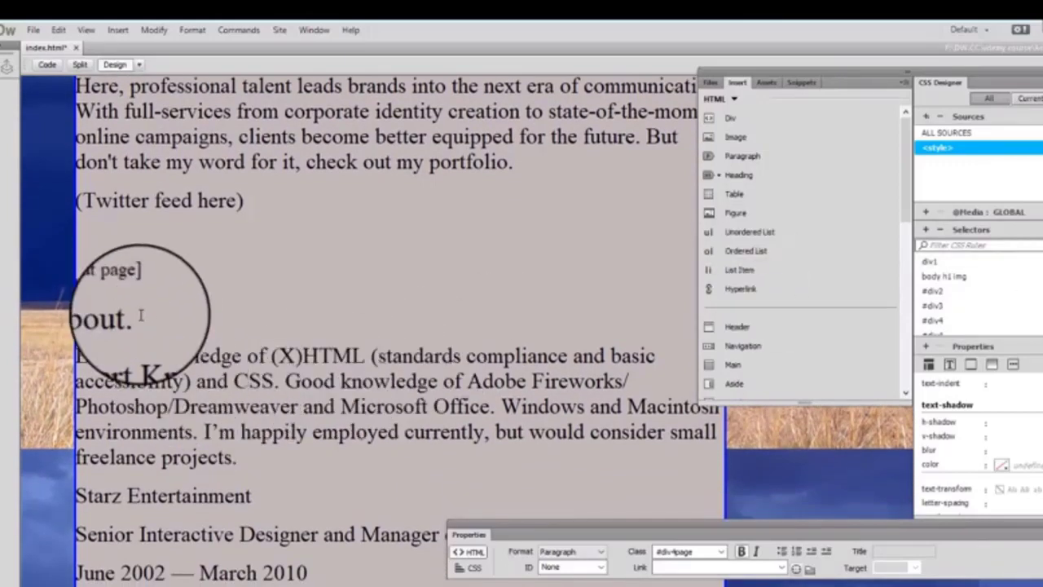
drag(140, 318, 77, 284)
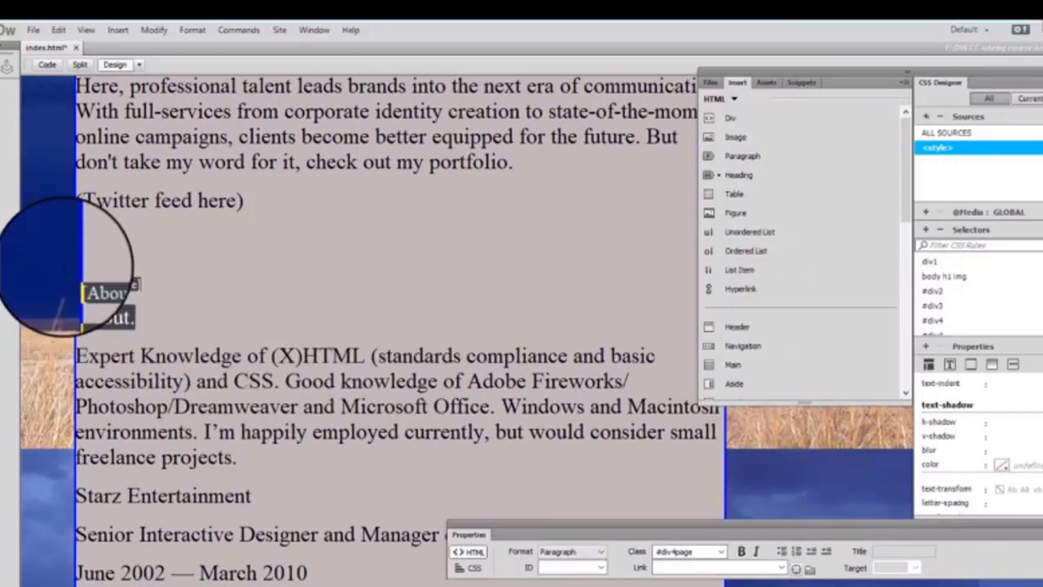
click(742, 551)
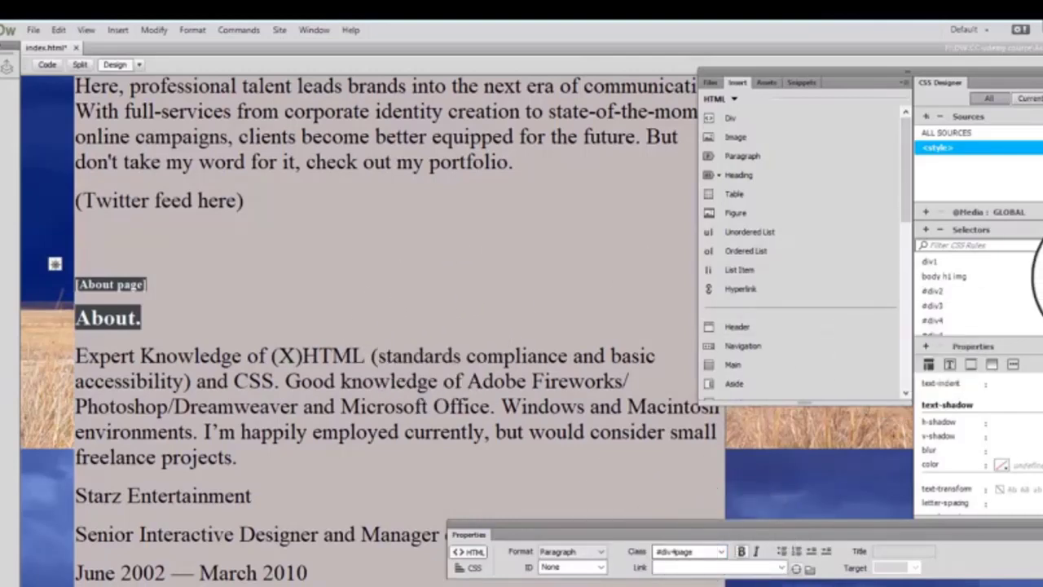
- Examine the remaining page text, from the job history down to the contact form fields
scroll(367, 327, down, 10)
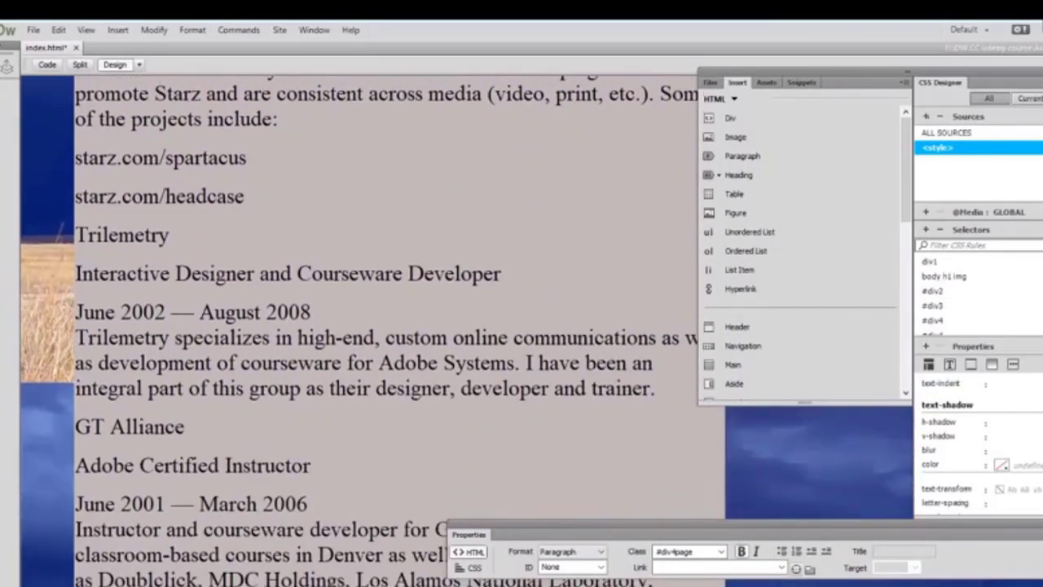
scroll(366, 326, down, 2)
scroll(367, 326, down, 4)
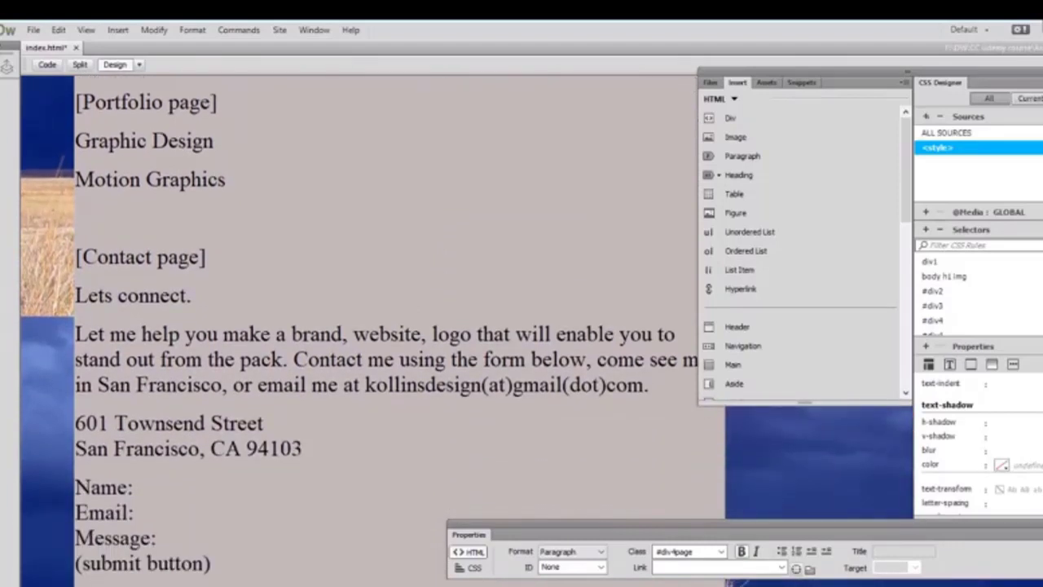
scroll(367, 326, down, 2)
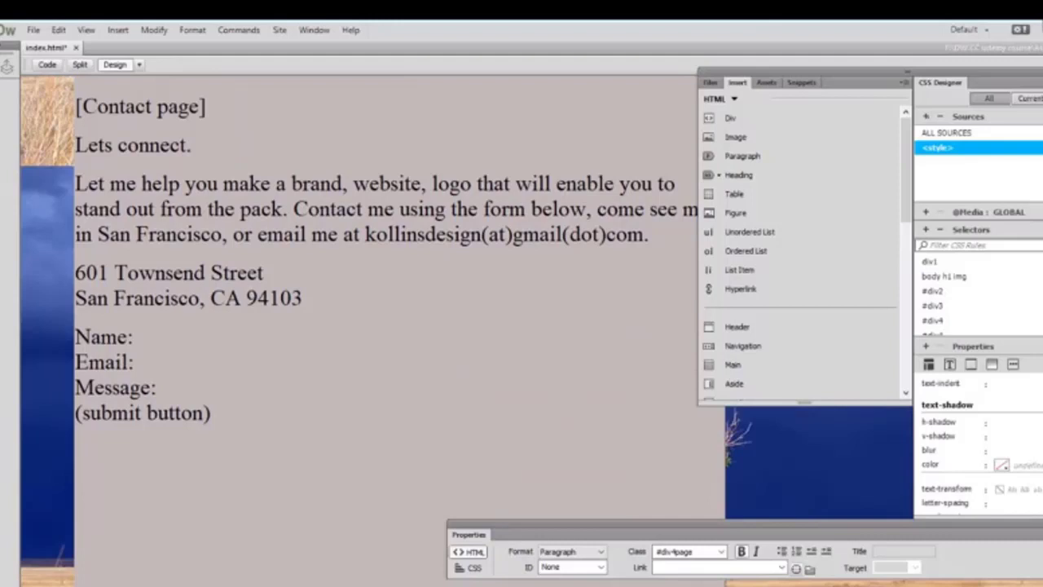
scroll(367, 326, down, 1)
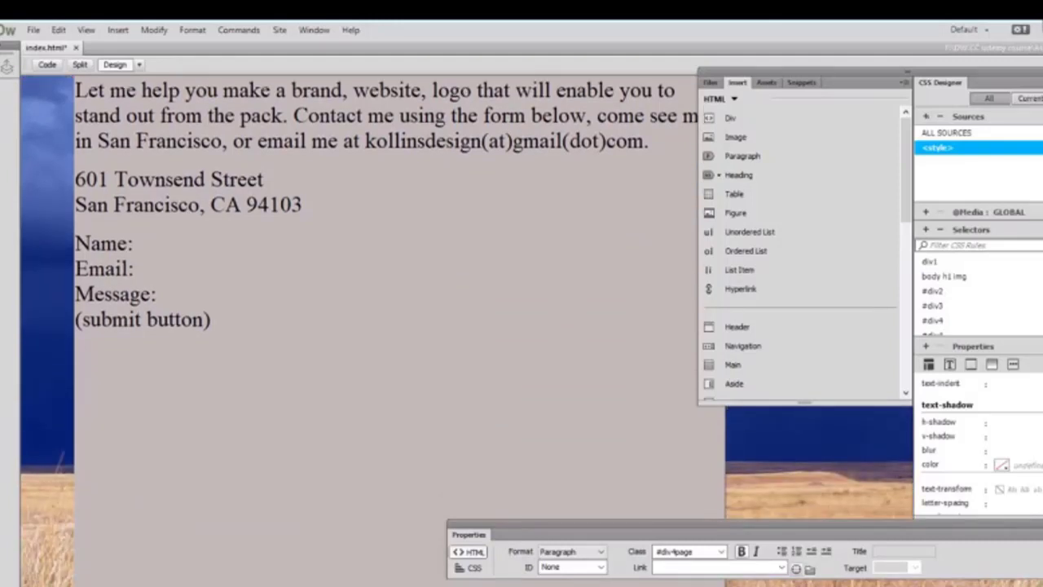
- Examine the portfolio and contact sections at the end of the page, then return to the Marketing and Branding text
scroll(366, 326, down, 1)
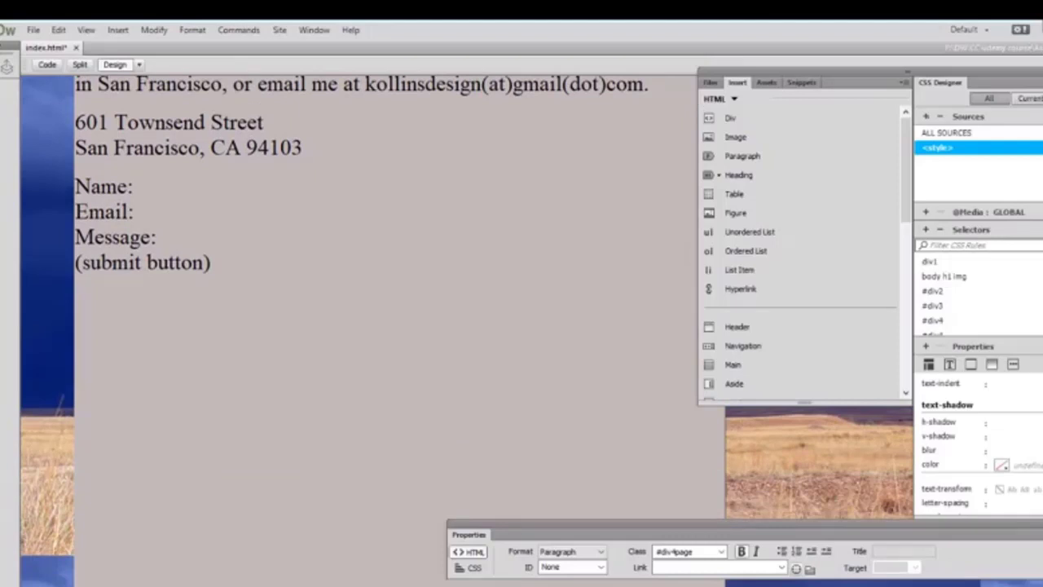
scroll(367, 326, down, 2)
scroll(367, 326, up, 3)
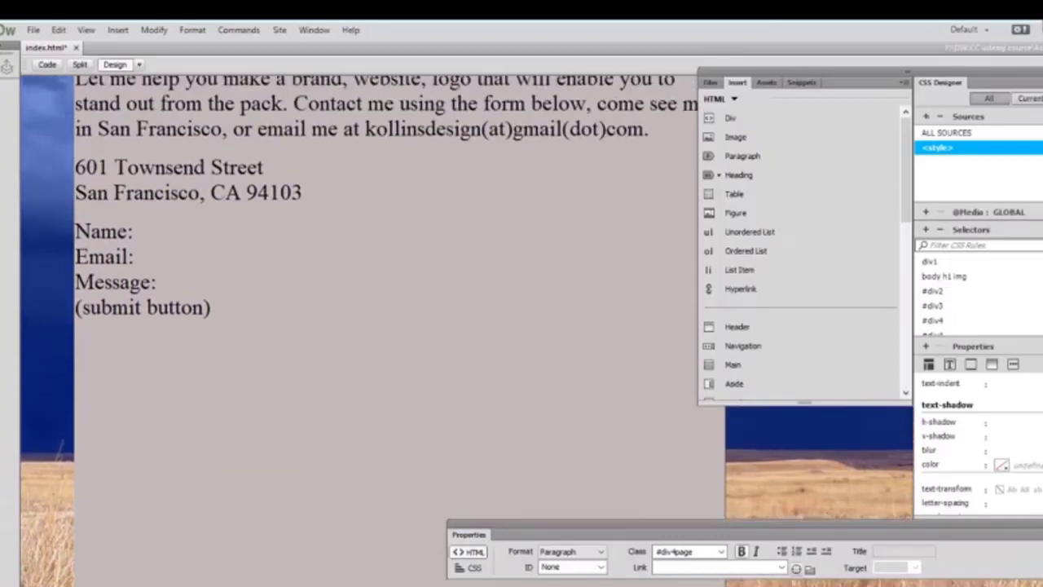
scroll(367, 326, up, 1)
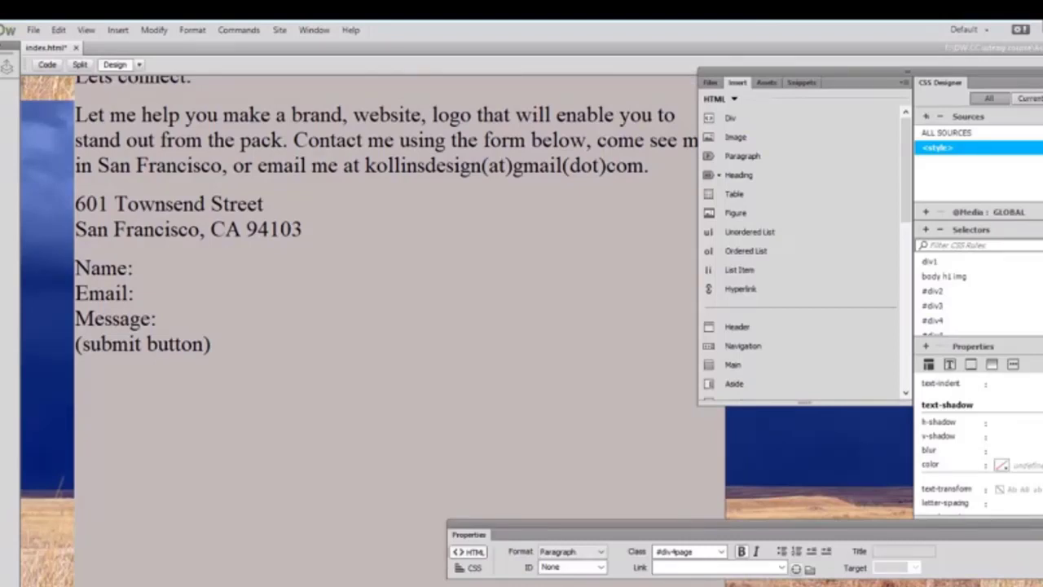
scroll(367, 326, up, 5)
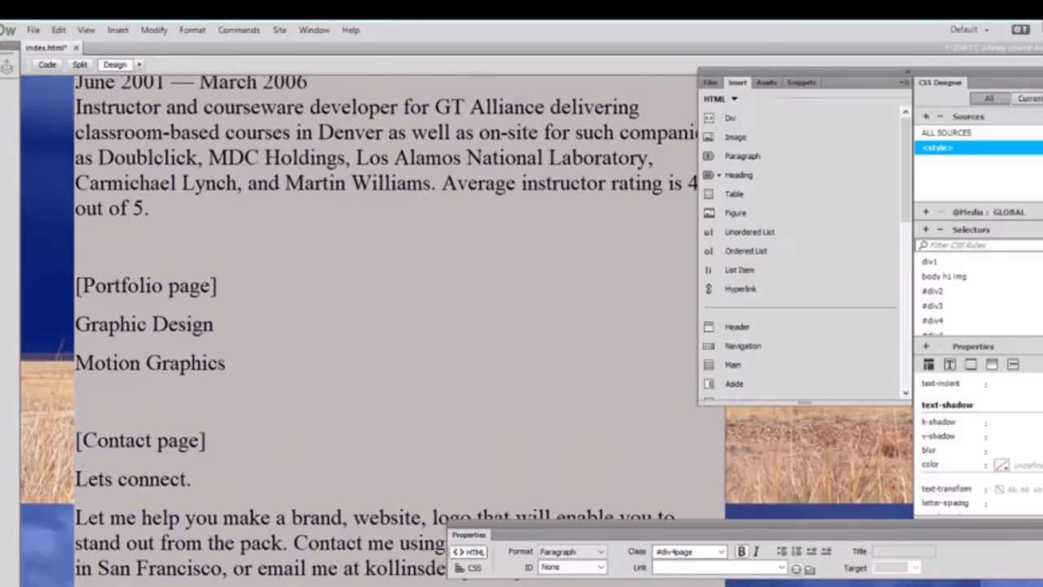
scroll(366, 326, down, 4)
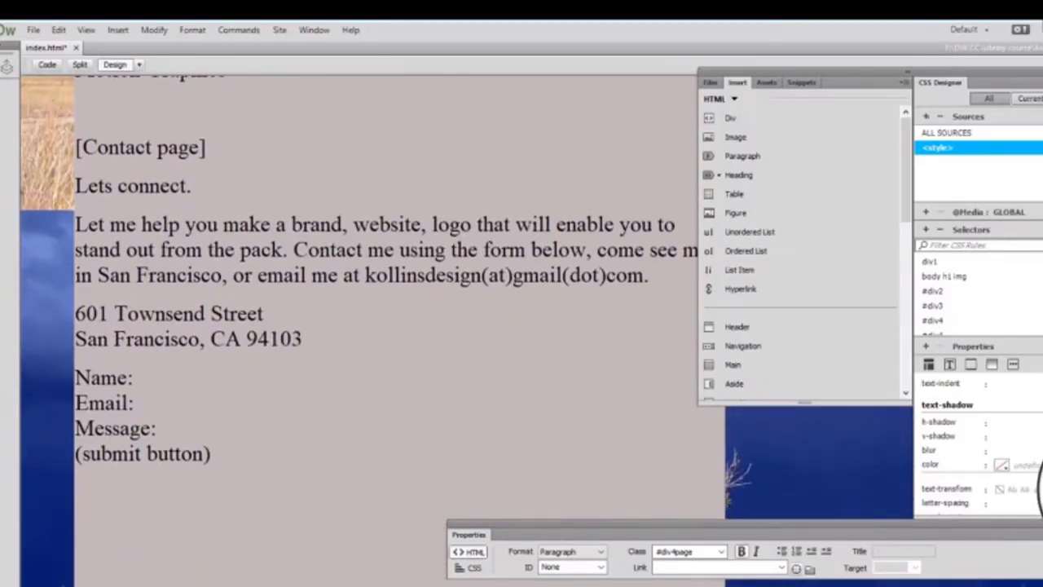
scroll(367, 326, down, 4)
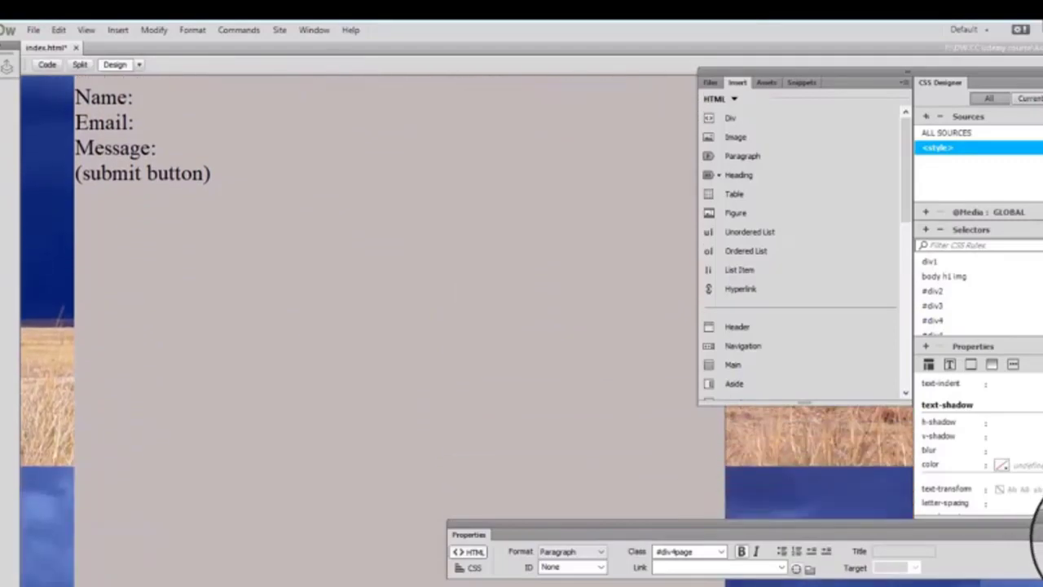
scroll(367, 326, up, 20)
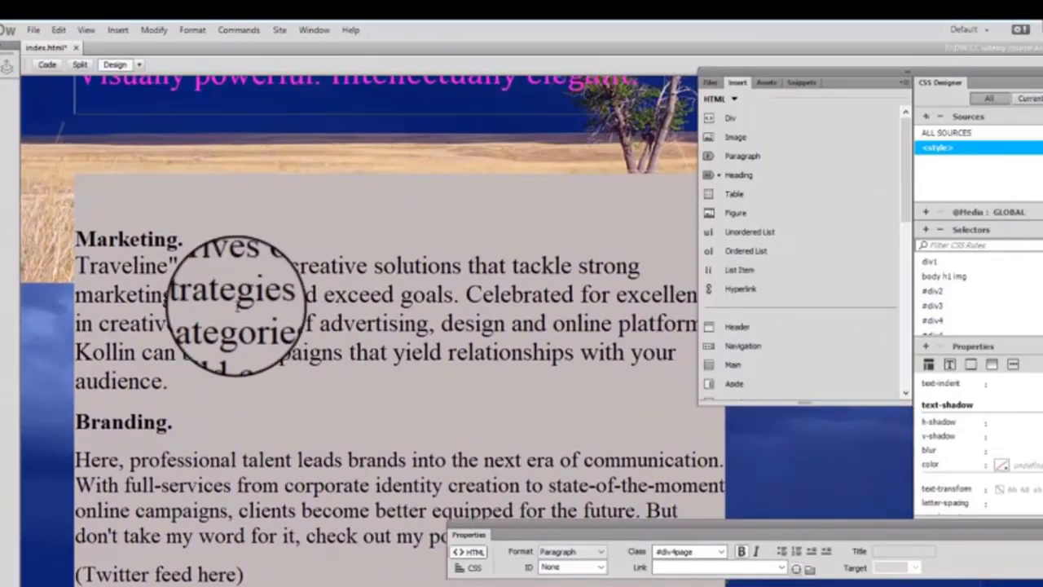
- Select the div4 container on the page and set the width of the #div4 p rule to 800 px
click(249, 169)
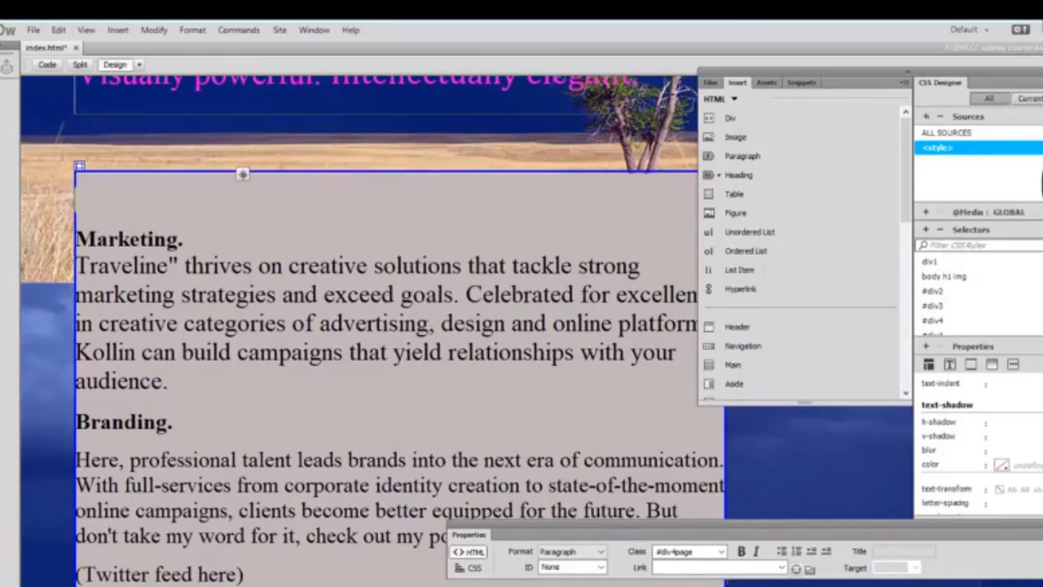
scroll(371, 326, down, 20)
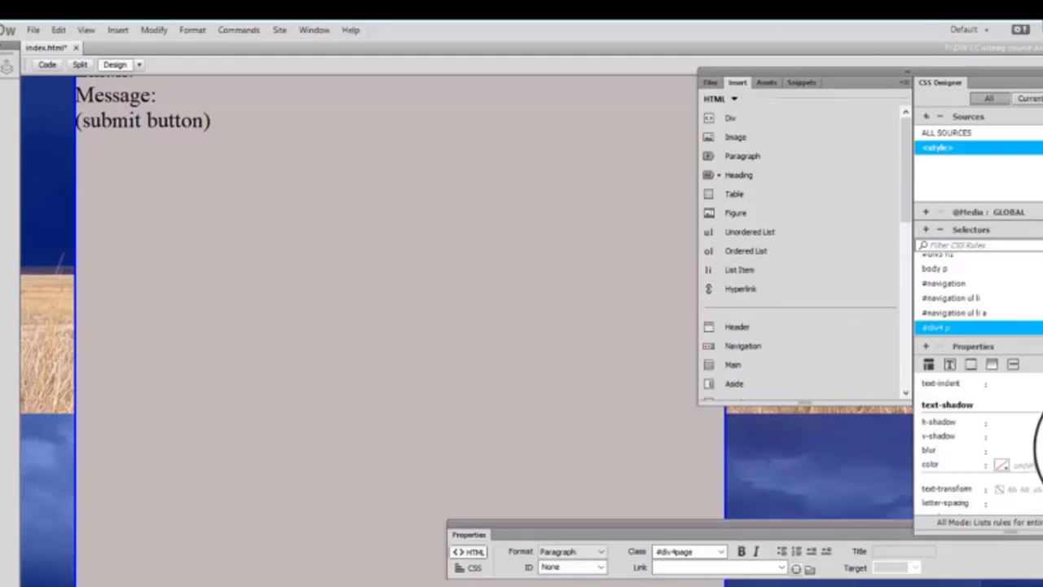
scroll(978, 440, up, 10)
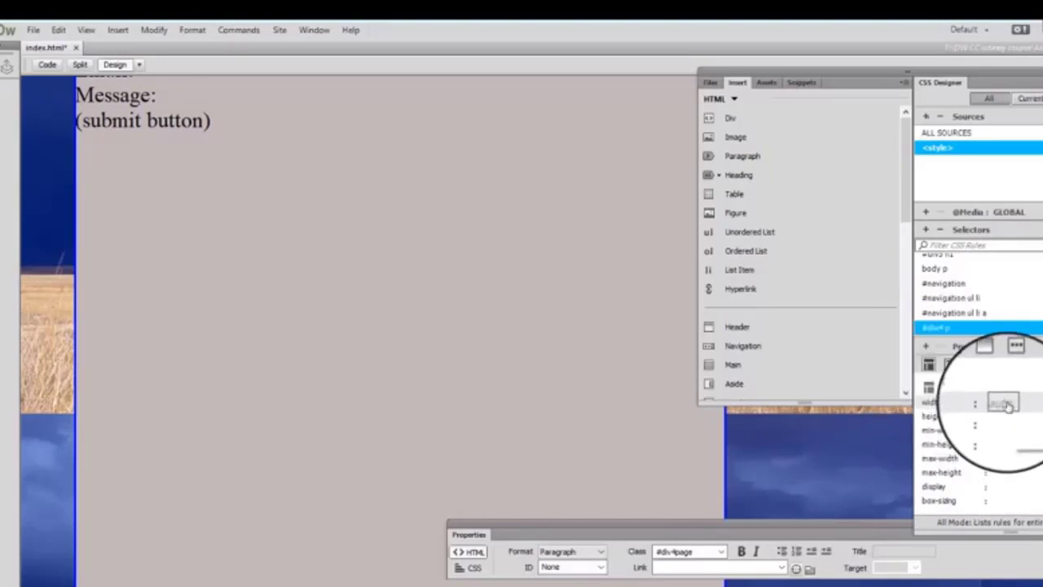
click(1008, 403)
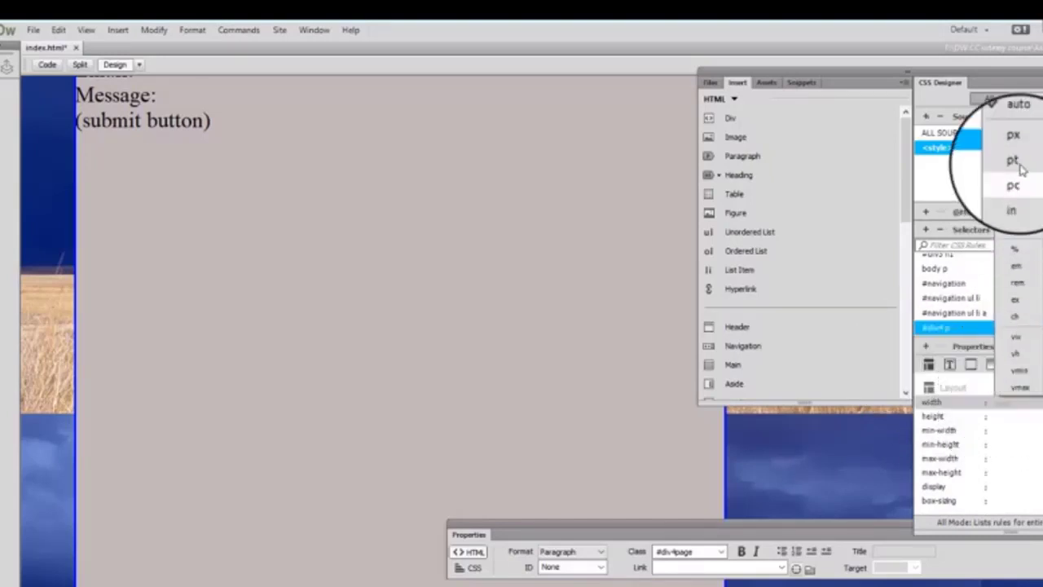
click(1016, 144)
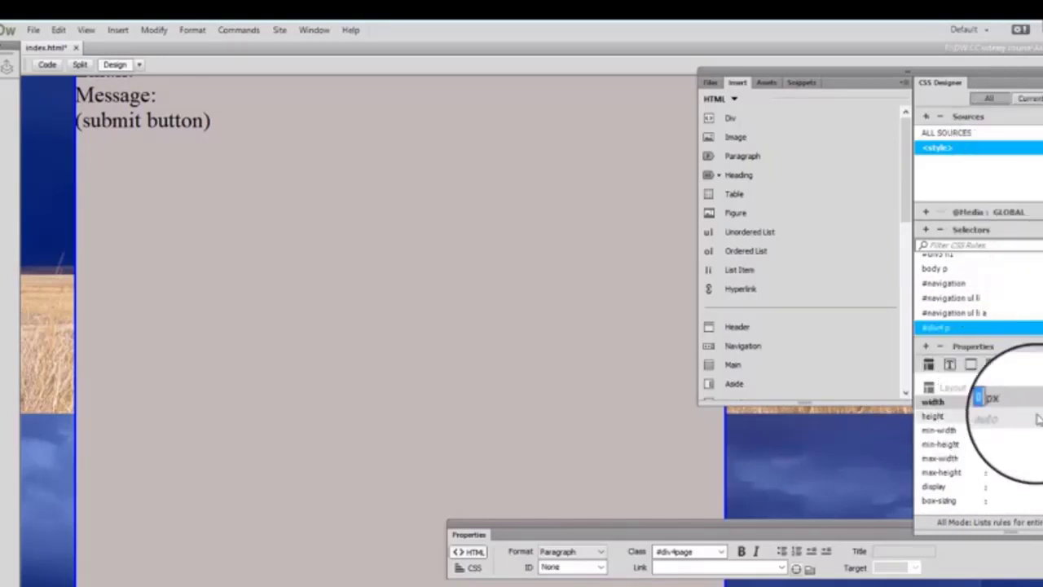
click(998, 404)
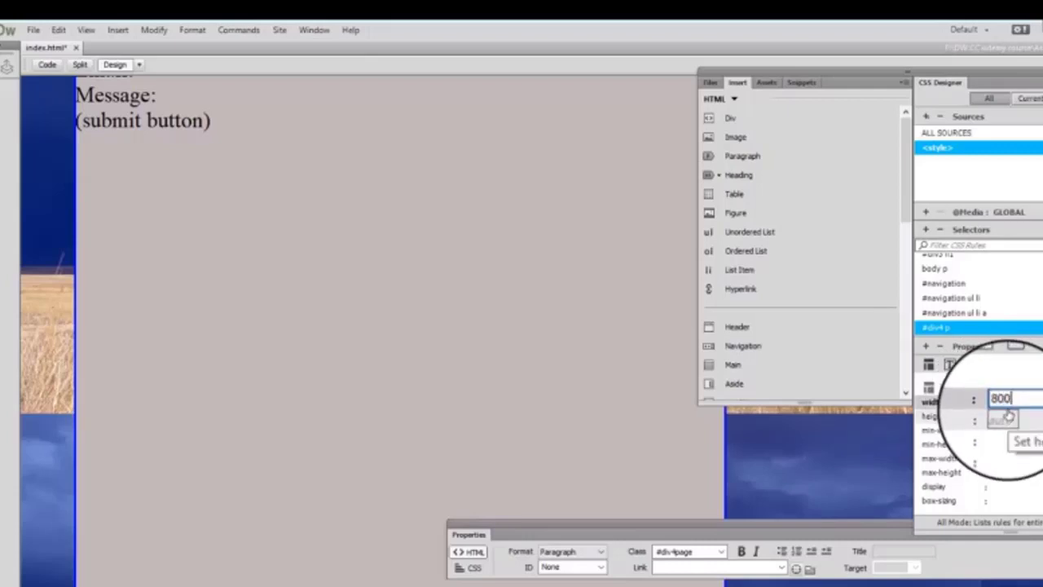
key(Return)
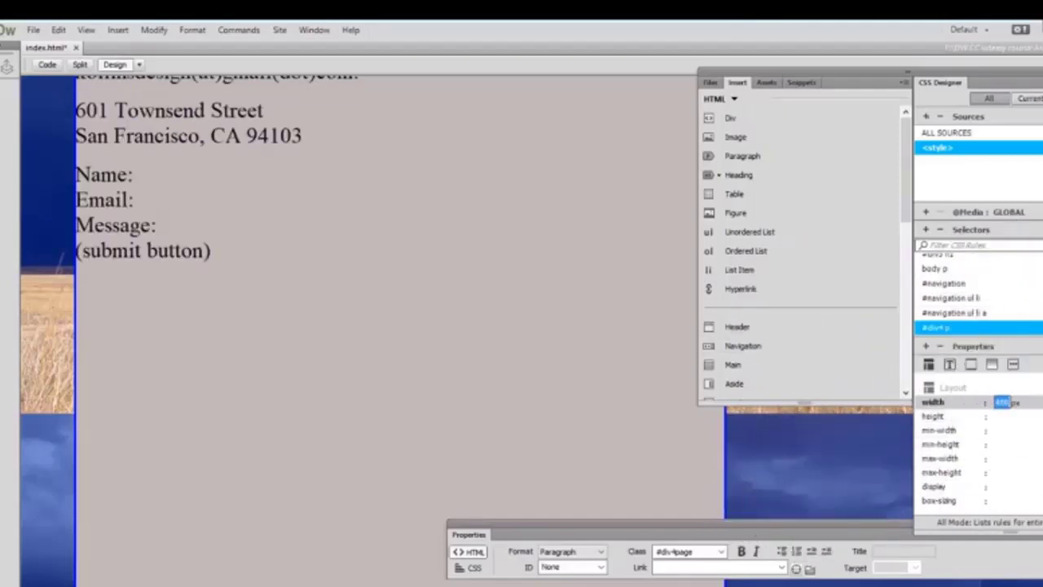
- Check how the paragraph text wraps inside the div4 container from the Marketing section down to the contact form fields
scroll(351, 326, up, 15)
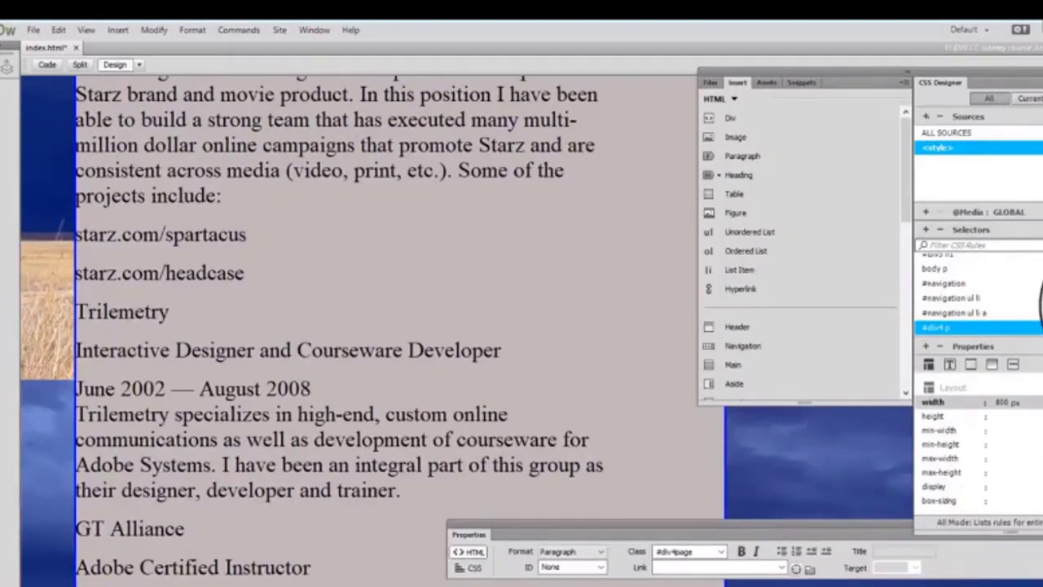
scroll(351, 326, down, 15)
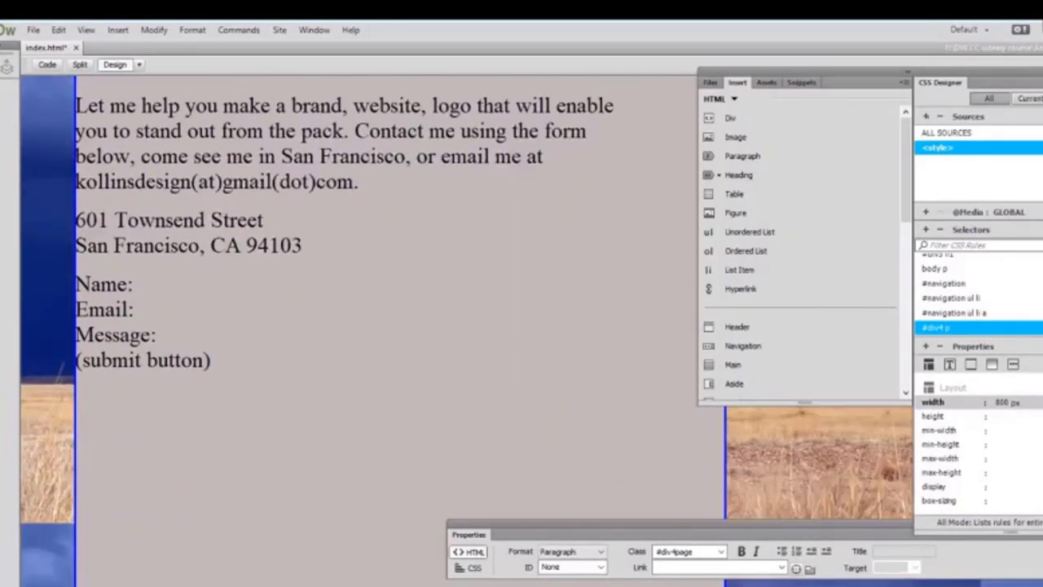
scroll(351, 326, up, 20)
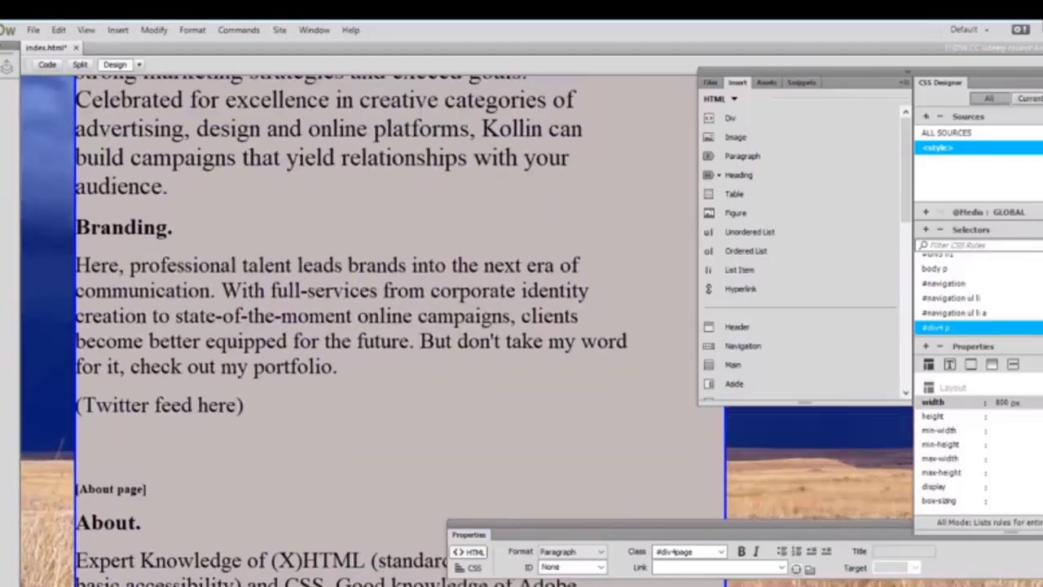
scroll(350, 326, down, 5)
scroll(350, 326, up, 5)
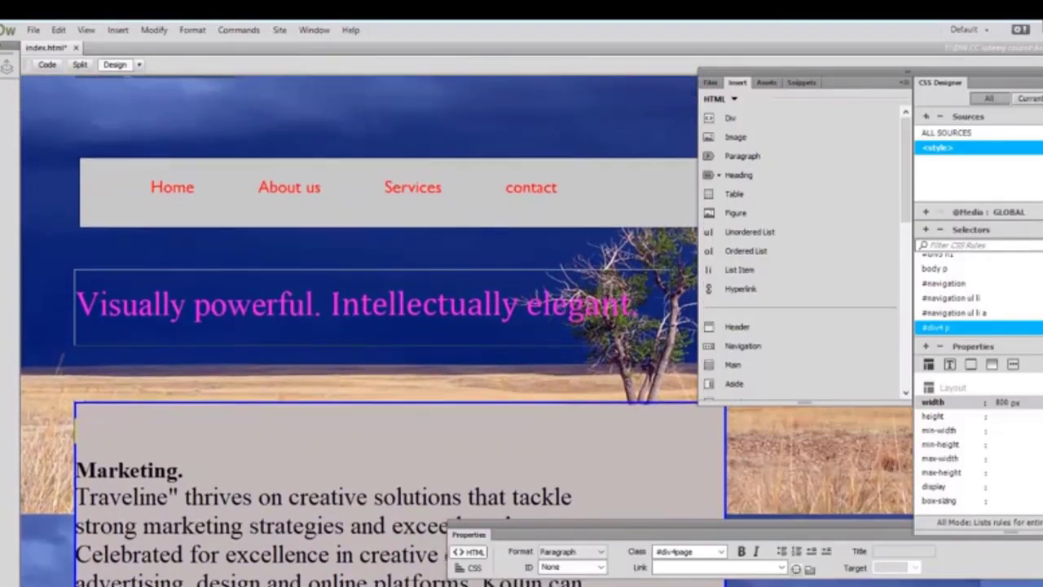
scroll(358, 326, down, 15)
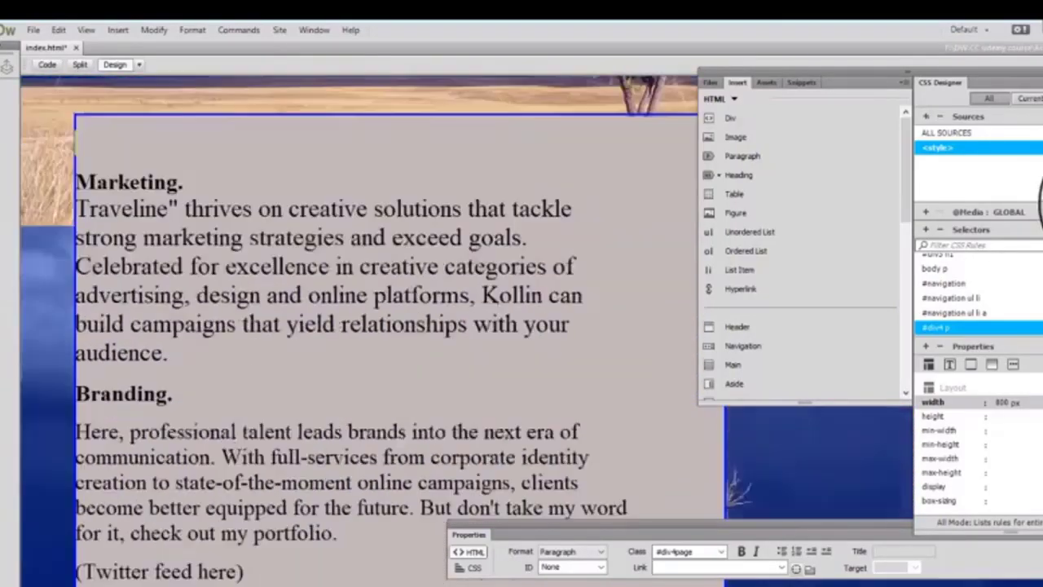
scroll(358, 326, down, 2)
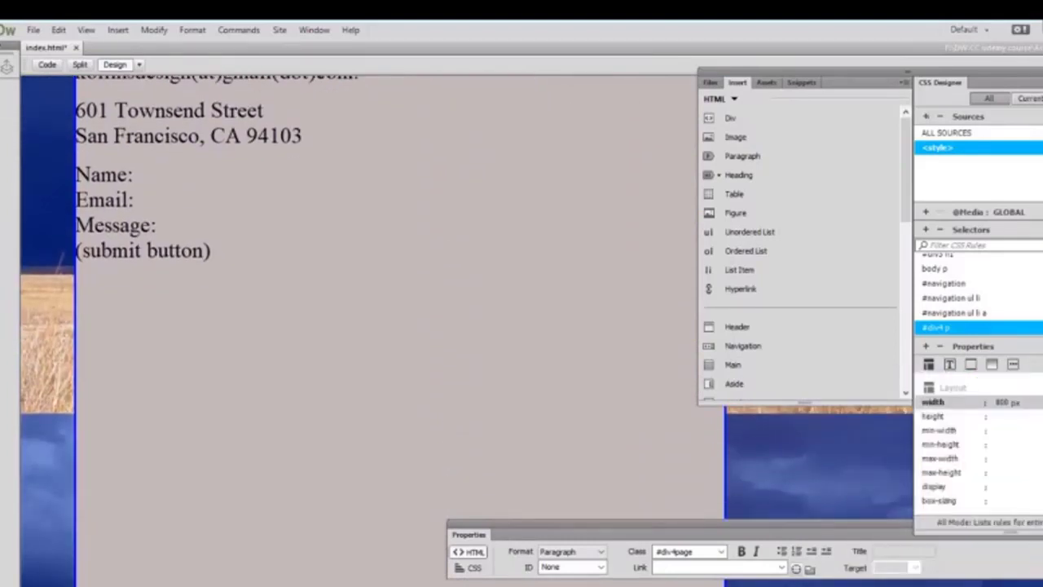
- Reduce the width of the #div4 p rule to 699 px
drag(454, 531, 477, 513)
click(1003, 402)
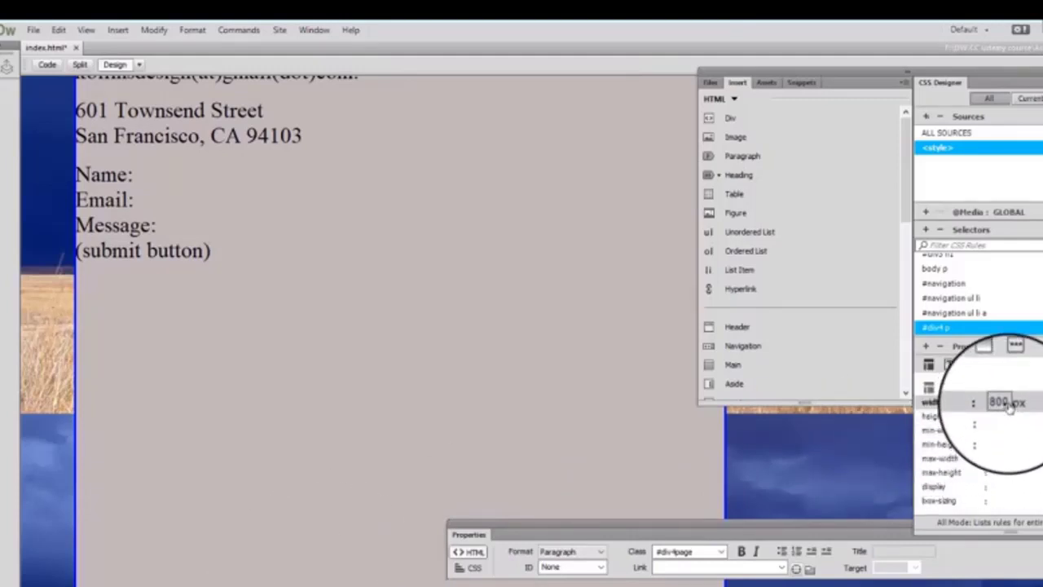
double_click(999, 402)
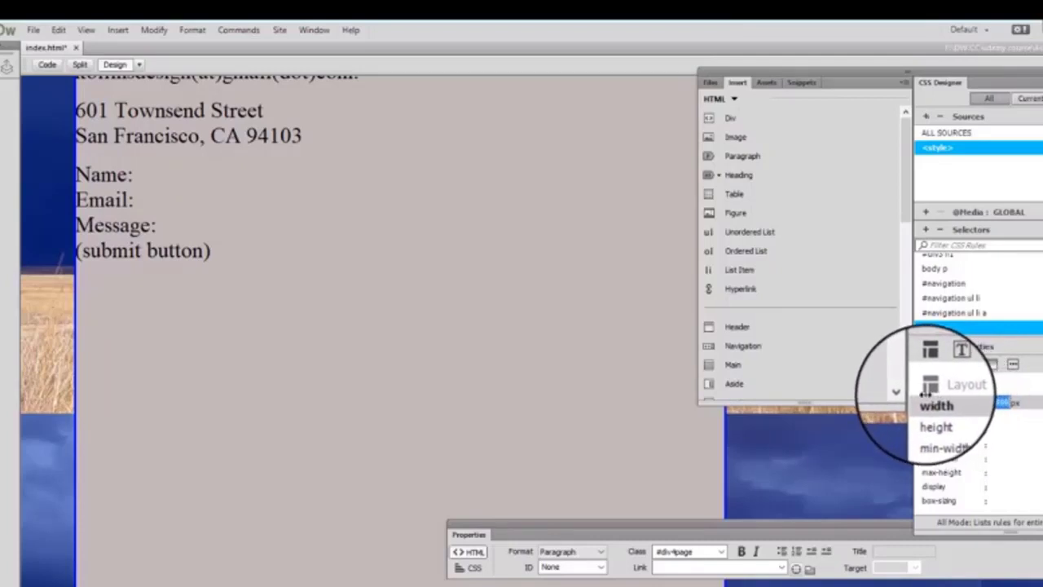
key(Return)
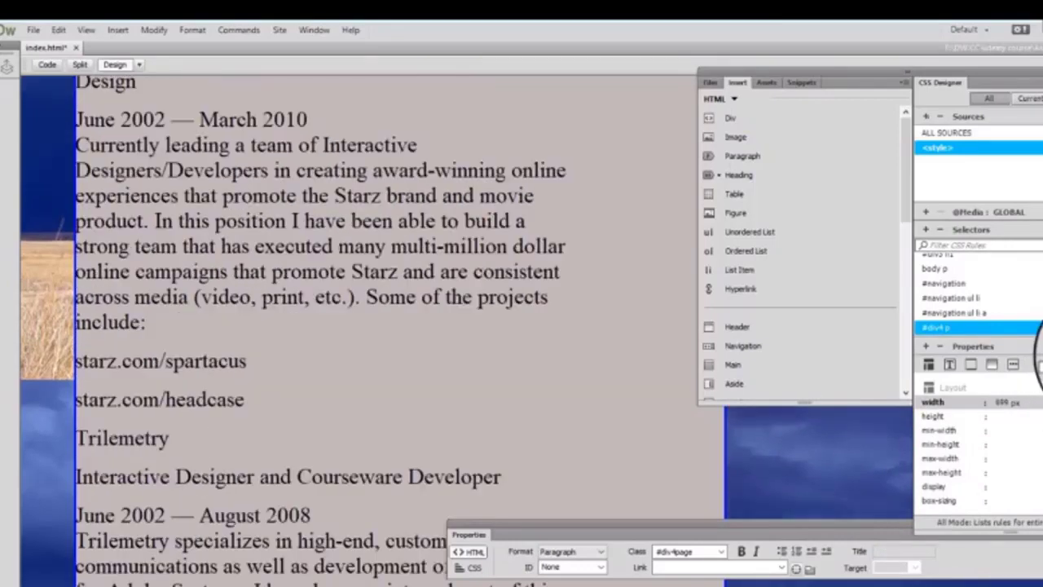
- Save all open files and preview the page in a maximized Safari window
click(33, 30)
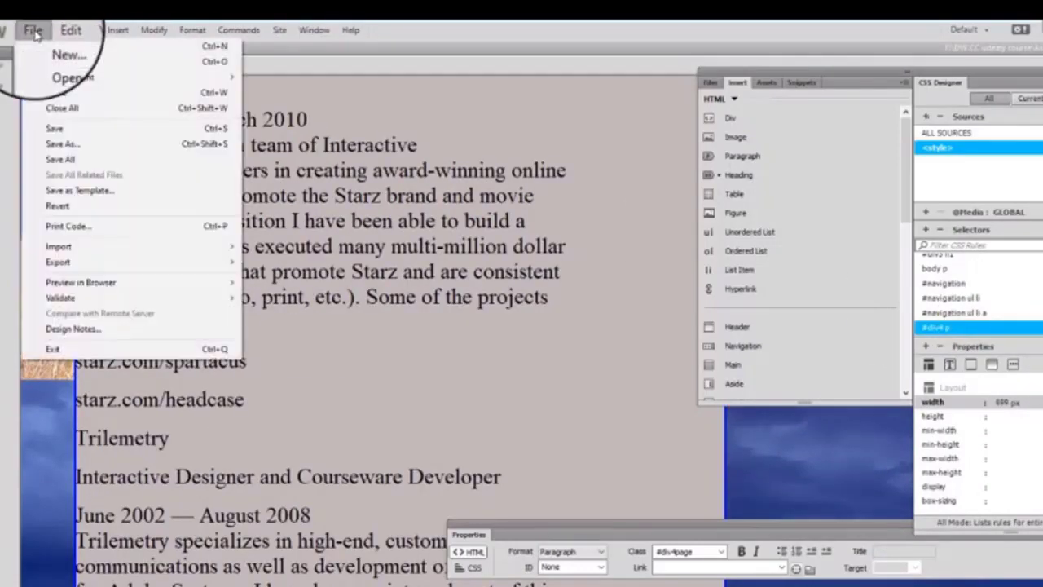
click(49, 155)
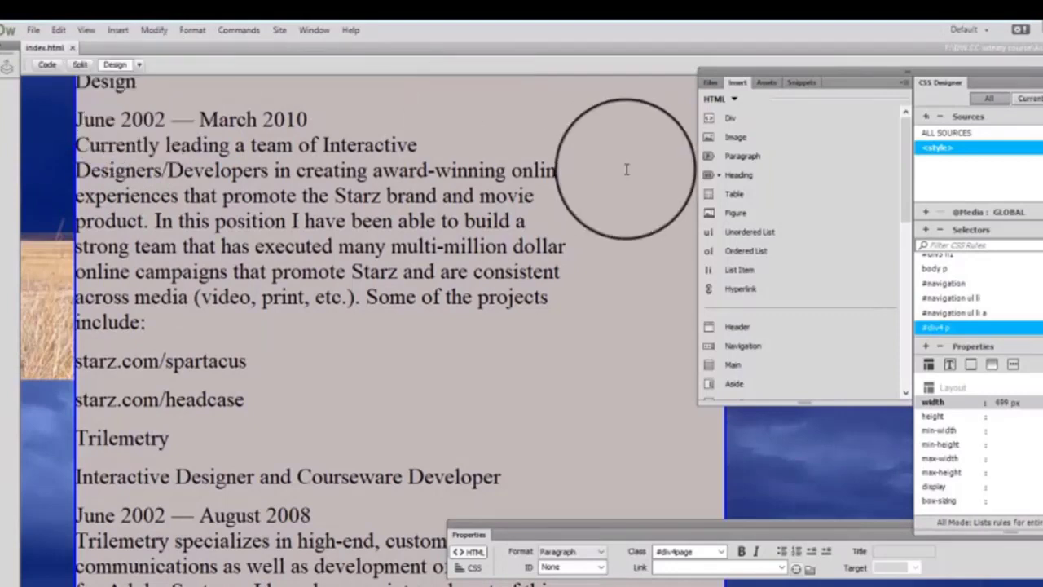
click(1028, 582)
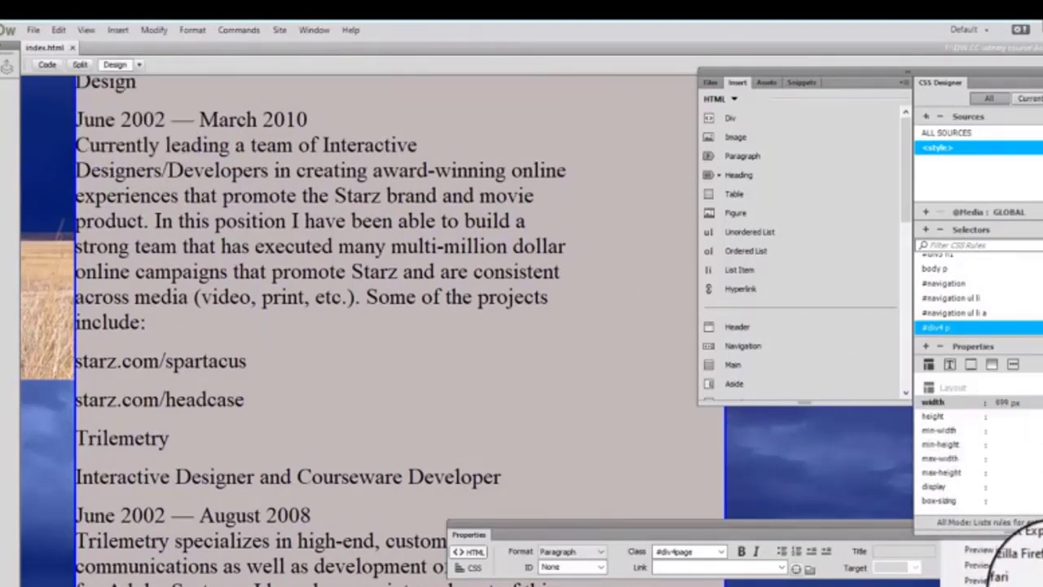
click(986, 580)
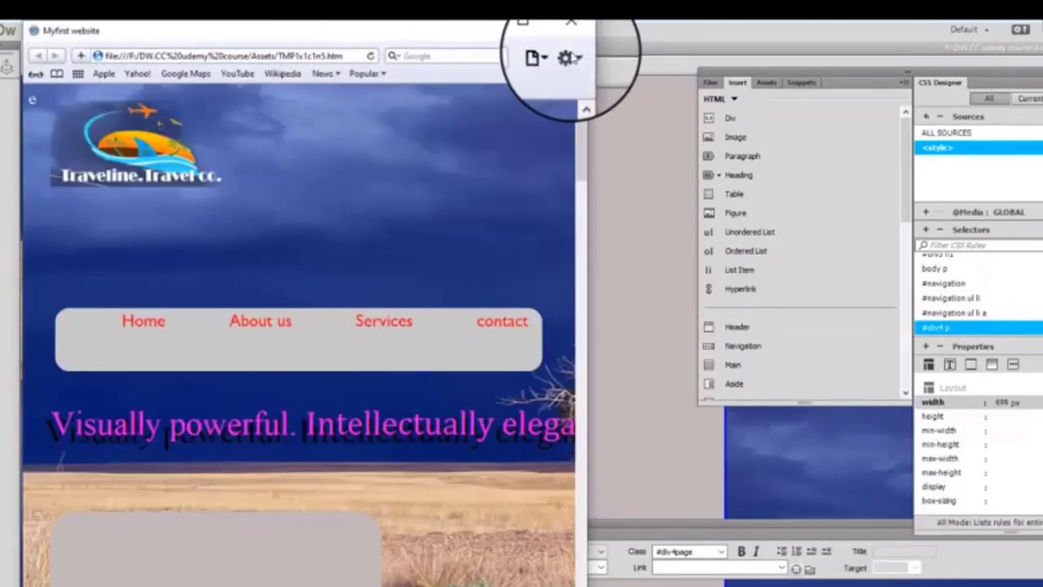
click(538, 31)
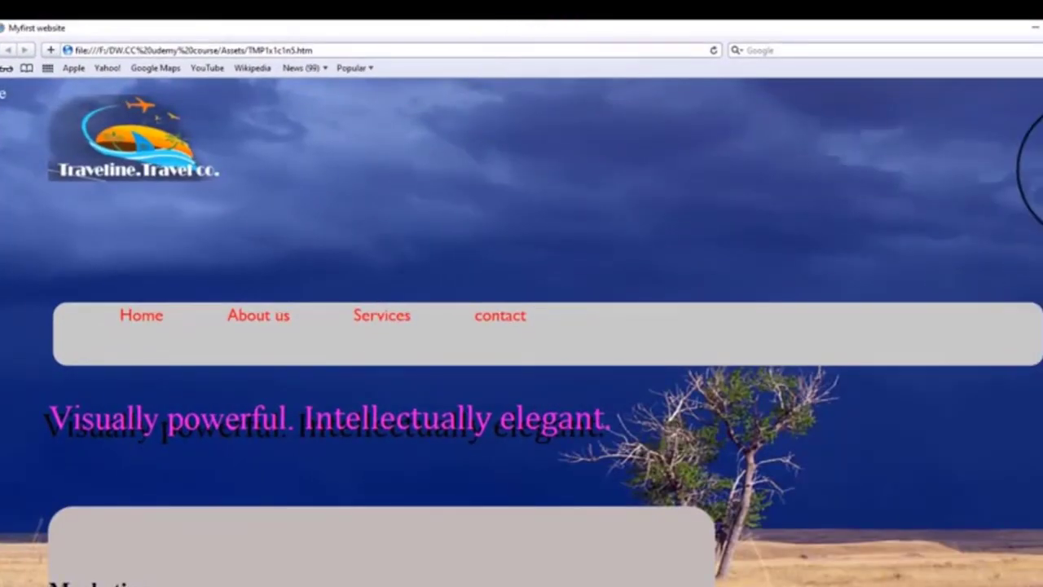
- Inspect the text wrapping and the end of the div4 background in the browser preview, then return to Dreamweaver
scroll(522, 326, down, 15)
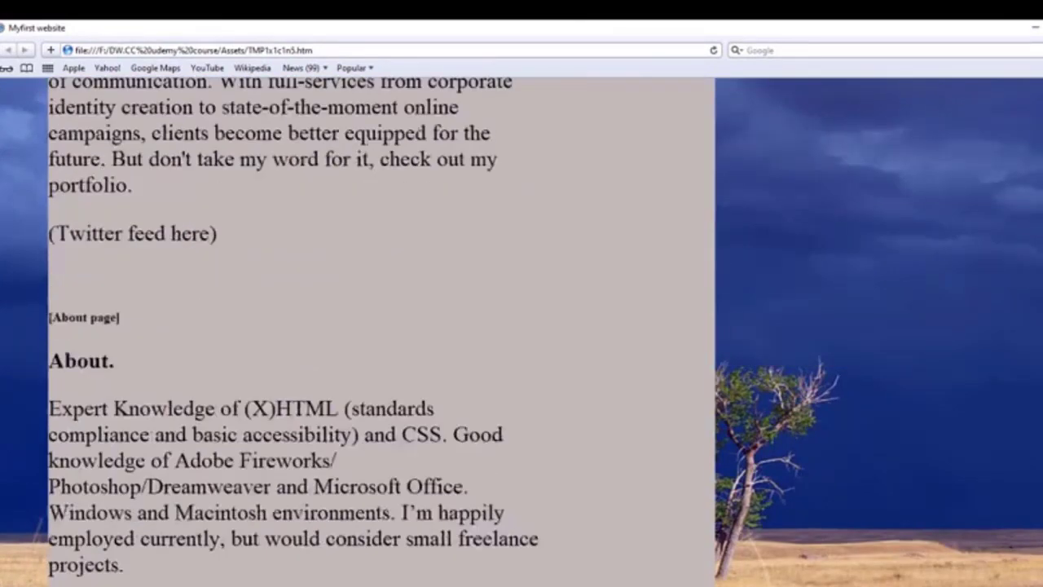
scroll(521, 326, down, 15)
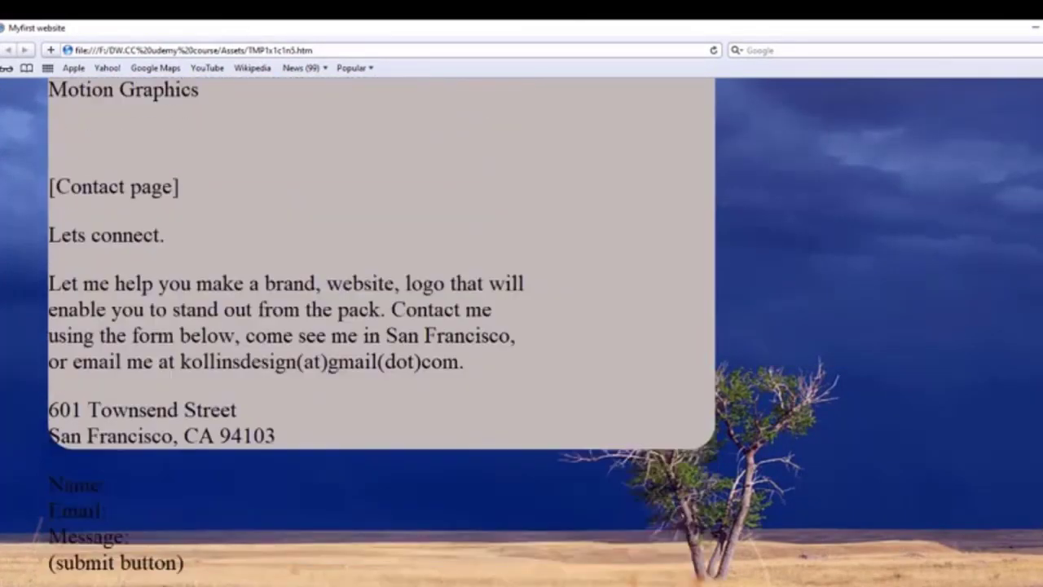
scroll(1040, 543, up, 10)
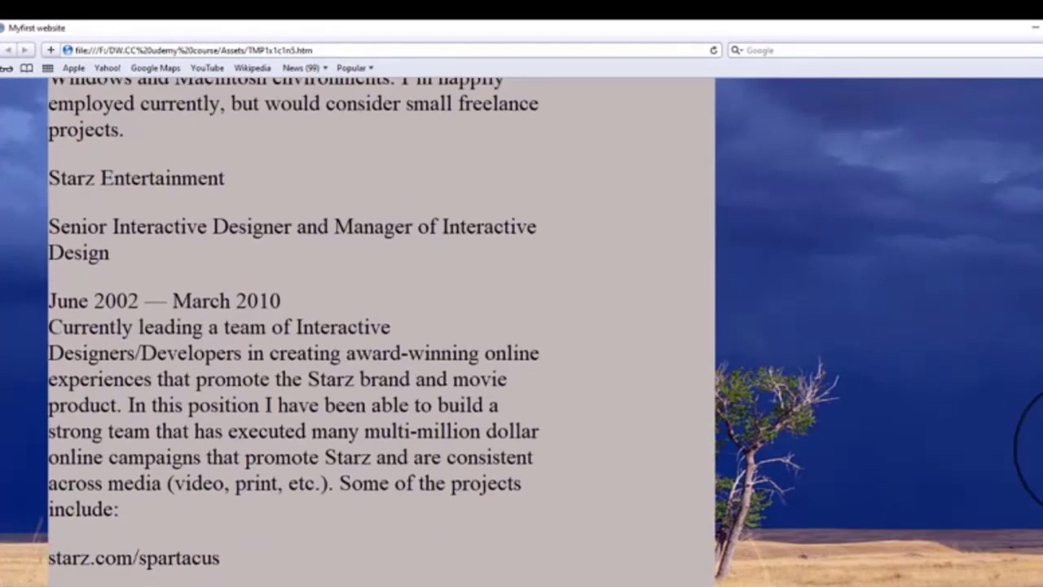
scroll(1027, 420, down, 10)
scroll(1024, 547, up, 3)
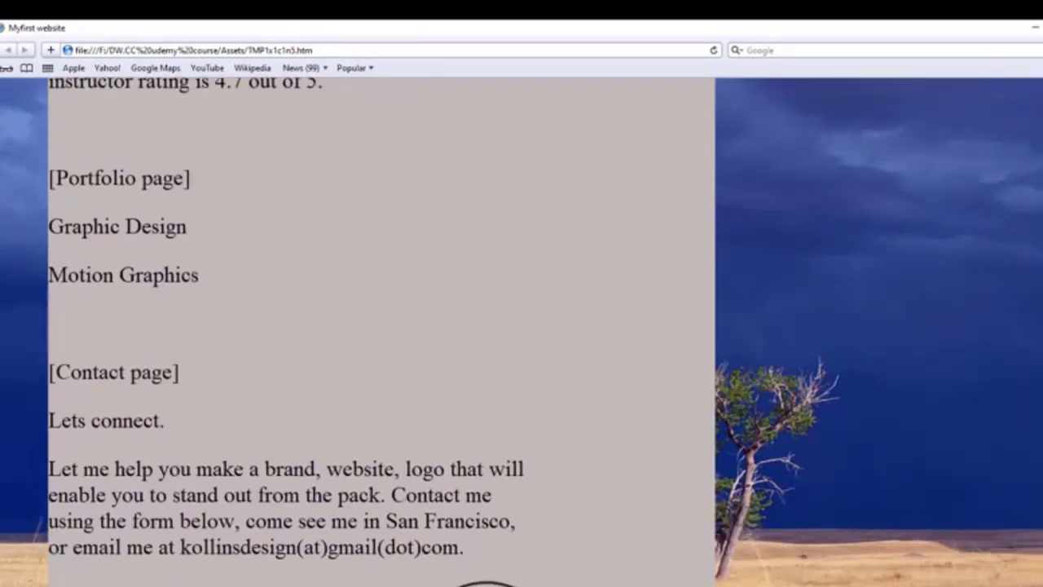
click(487, 585)
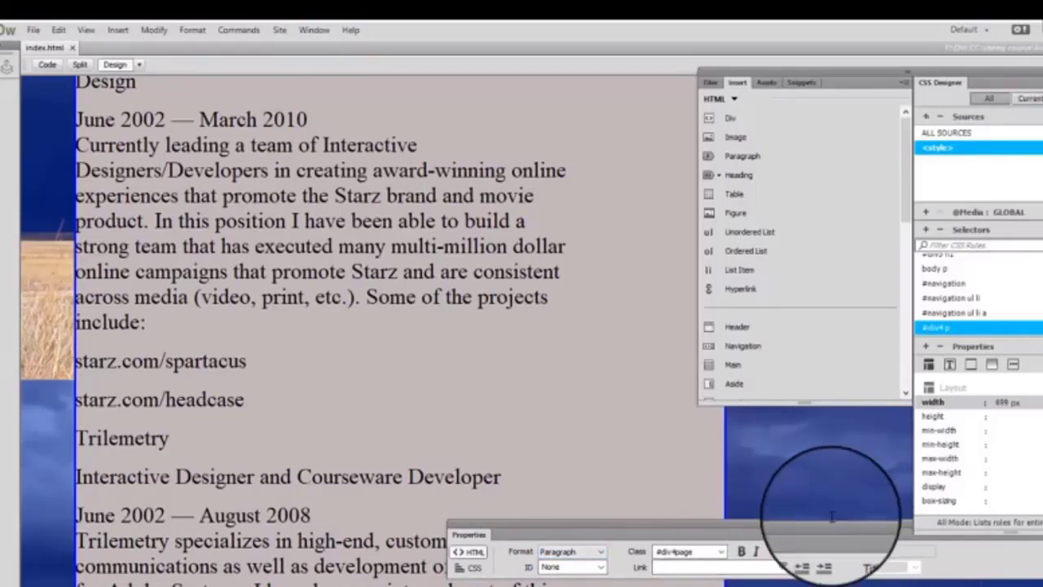
- Increase the width of the #div4 p rule to 752 px
click(1003, 404)
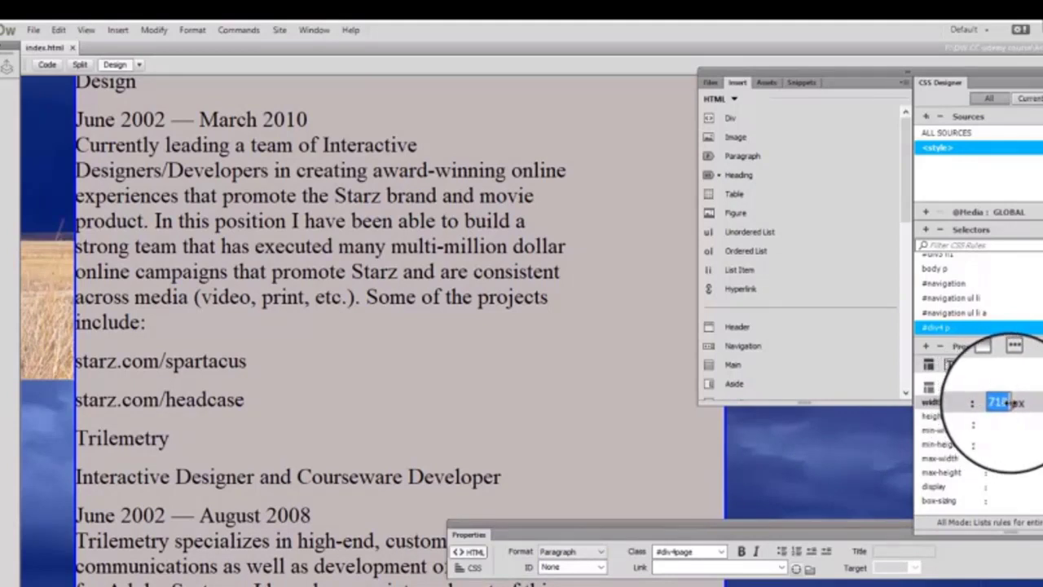
key(Return)
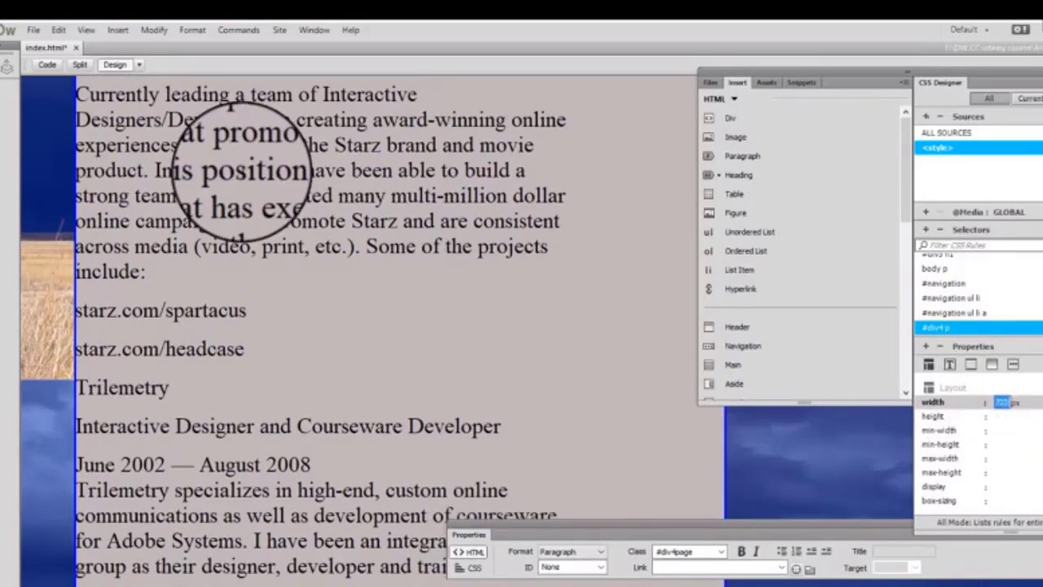
click(1001, 403)
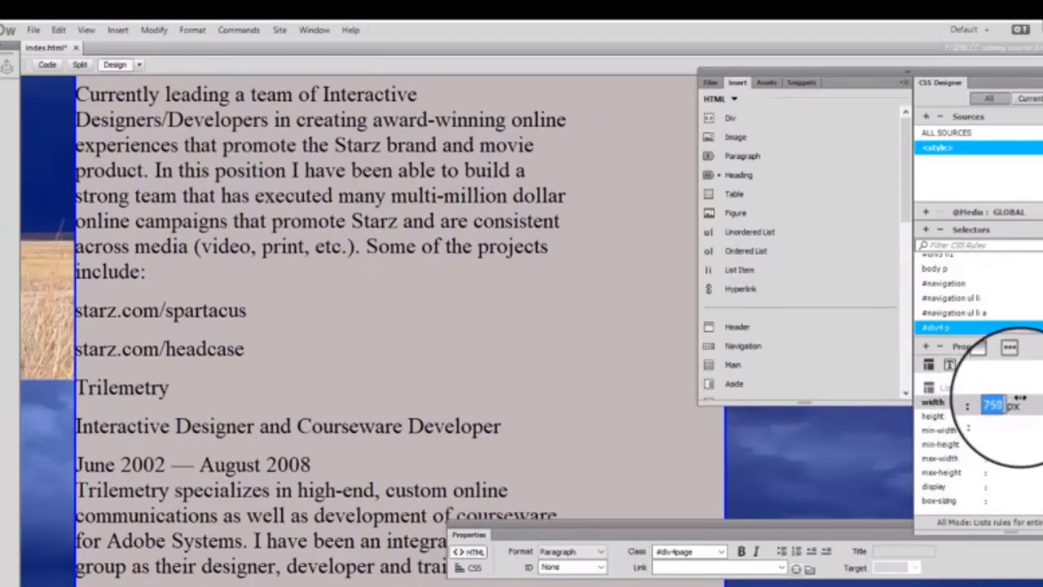
key(Return)
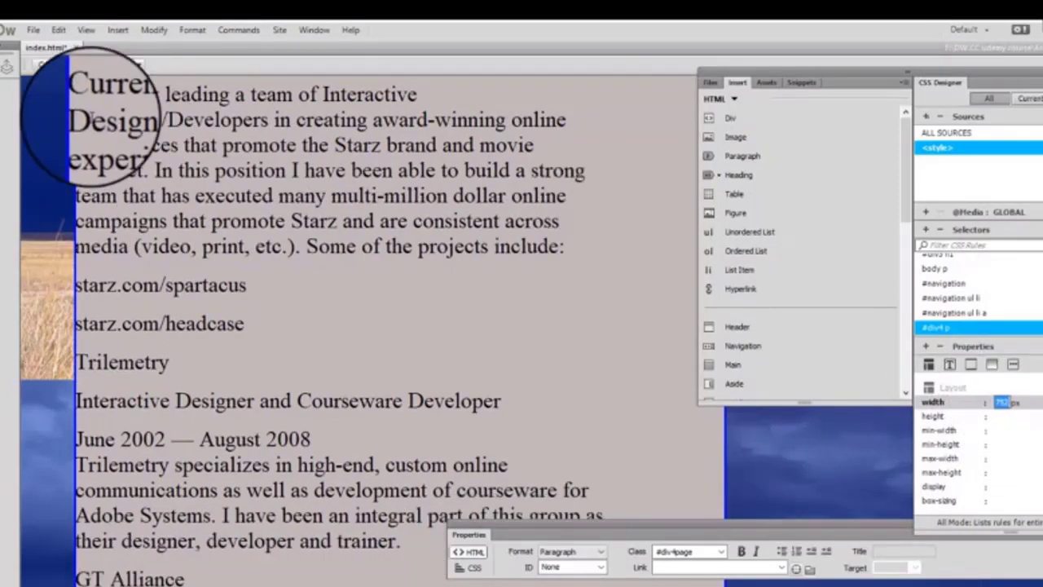
- Save index.html, switch to the Safari preview and reload the page
click(32, 31)
click(82, 160)
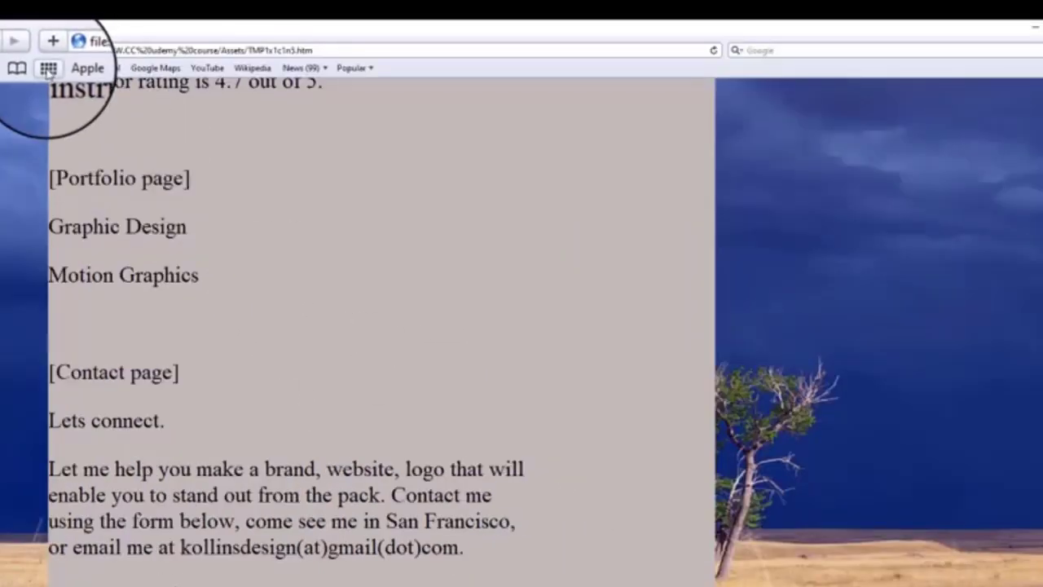
right_click(725, 219)
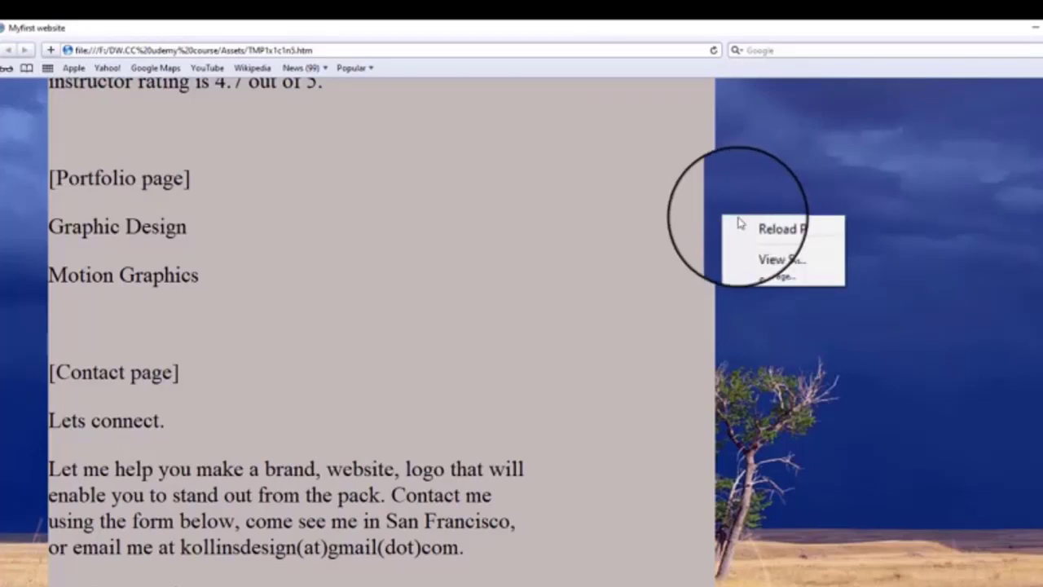
click(807, 228)
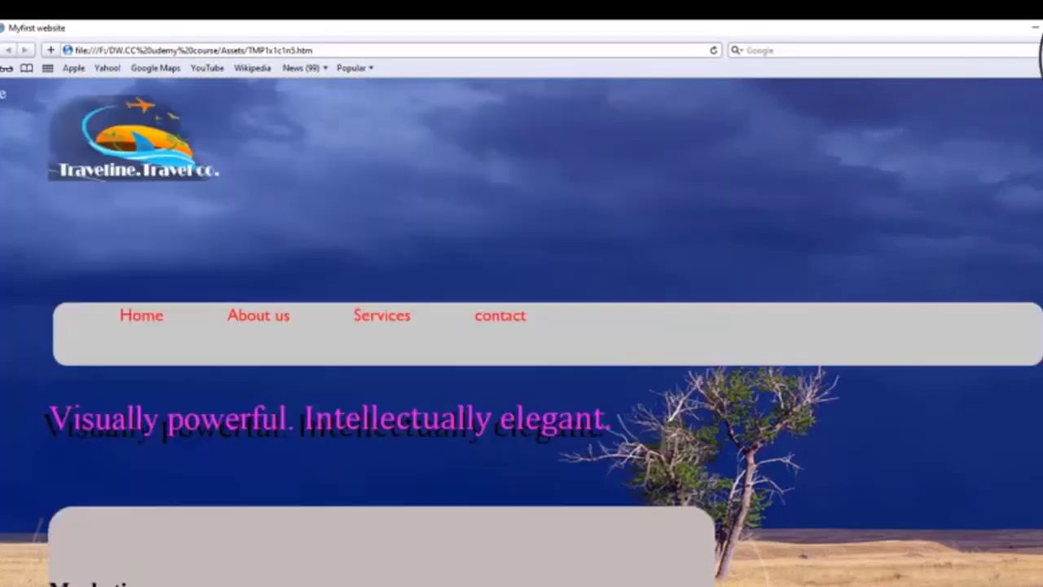
- Check the div4 text wrapping from the page header down to the contact form fields in the preview, then return to Dreamweaver
click(1000, 220)
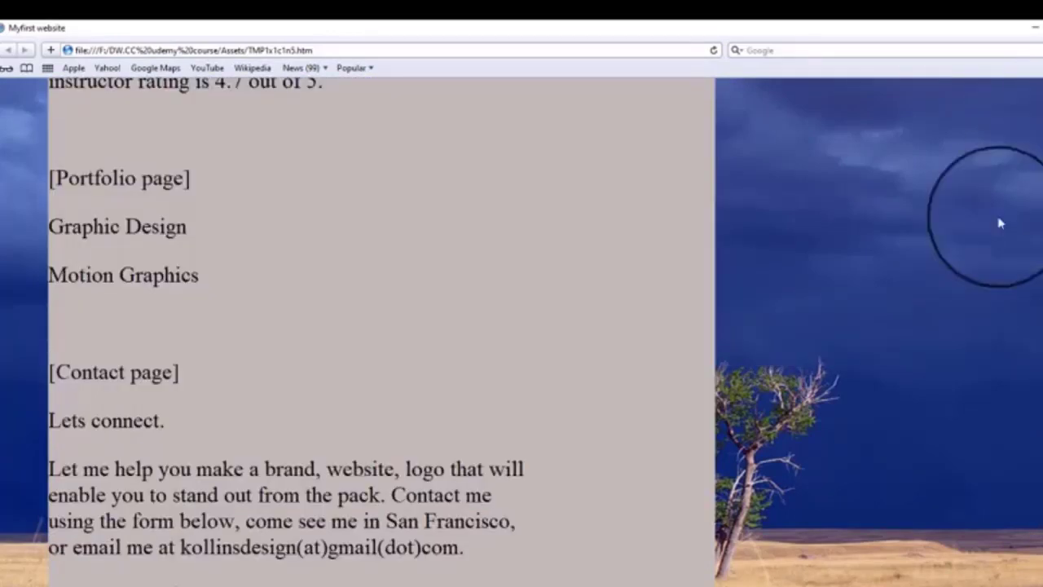
scroll(522, 326, up, 15)
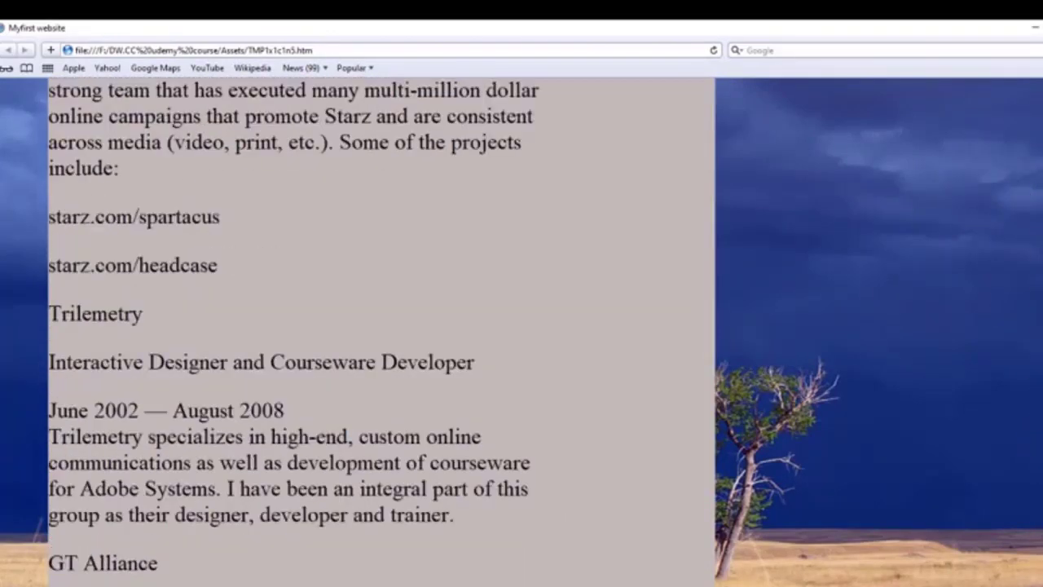
scroll(522, 327, down, 10)
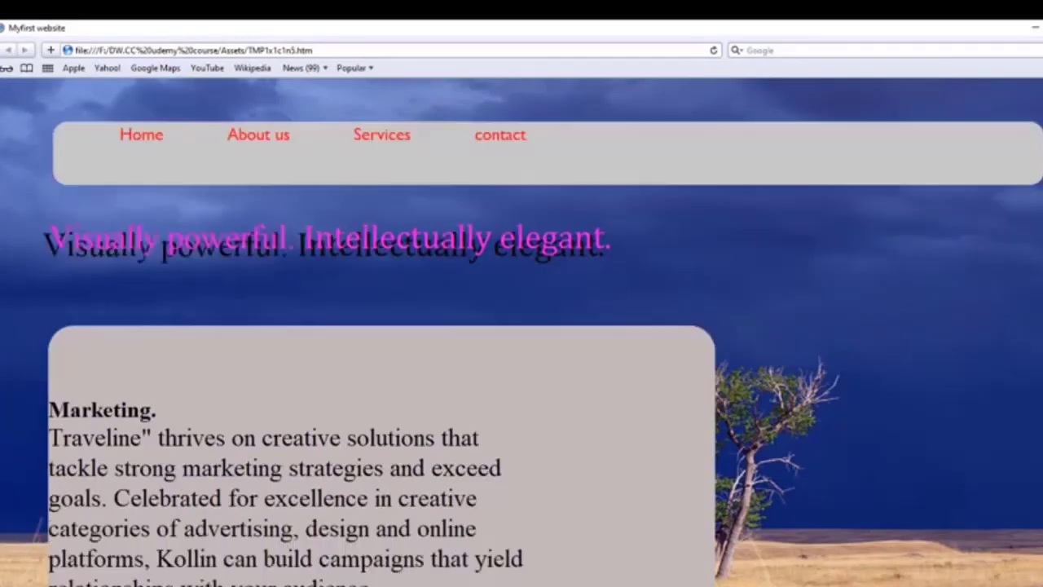
scroll(375, 326, down, 15)
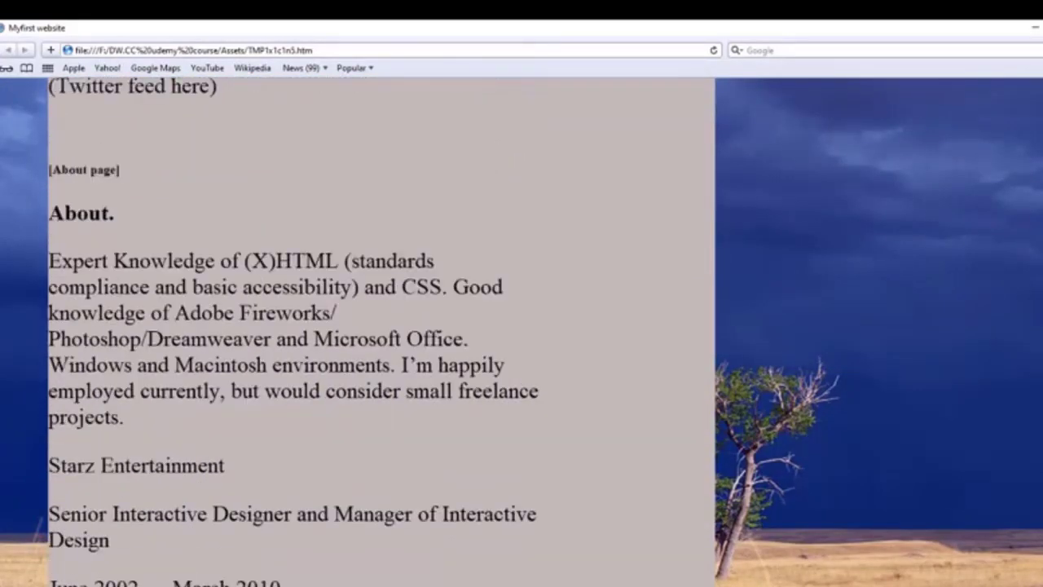
scroll(375, 326, down, 8)
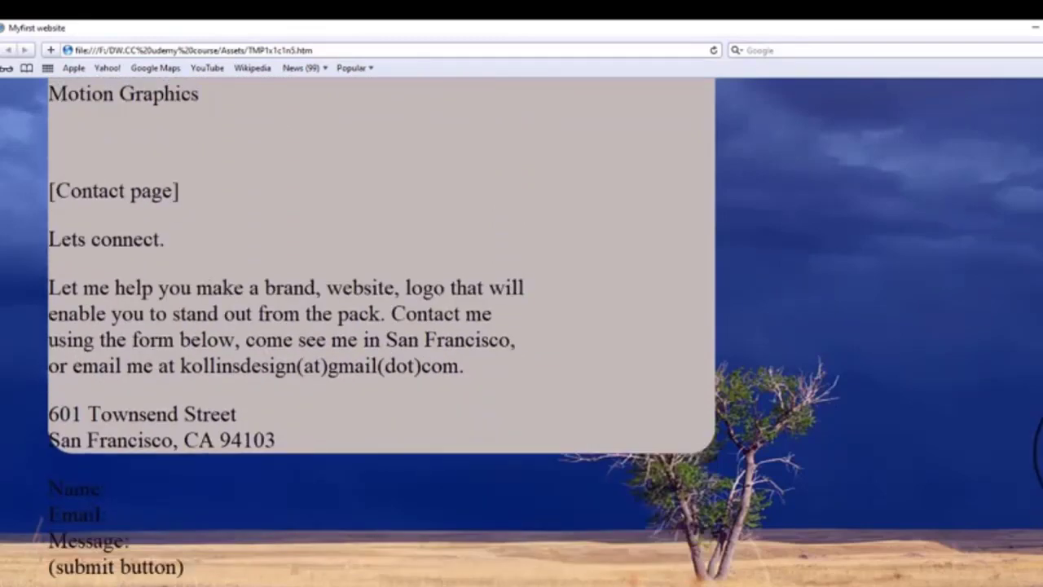
drag(1035, 445, 1037, 115)
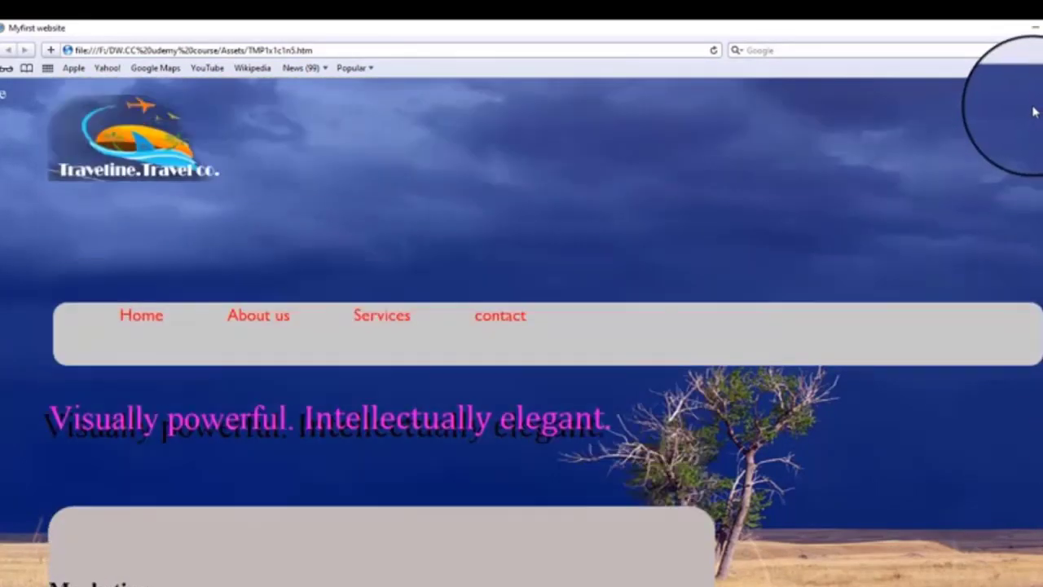
click(1031, 29)
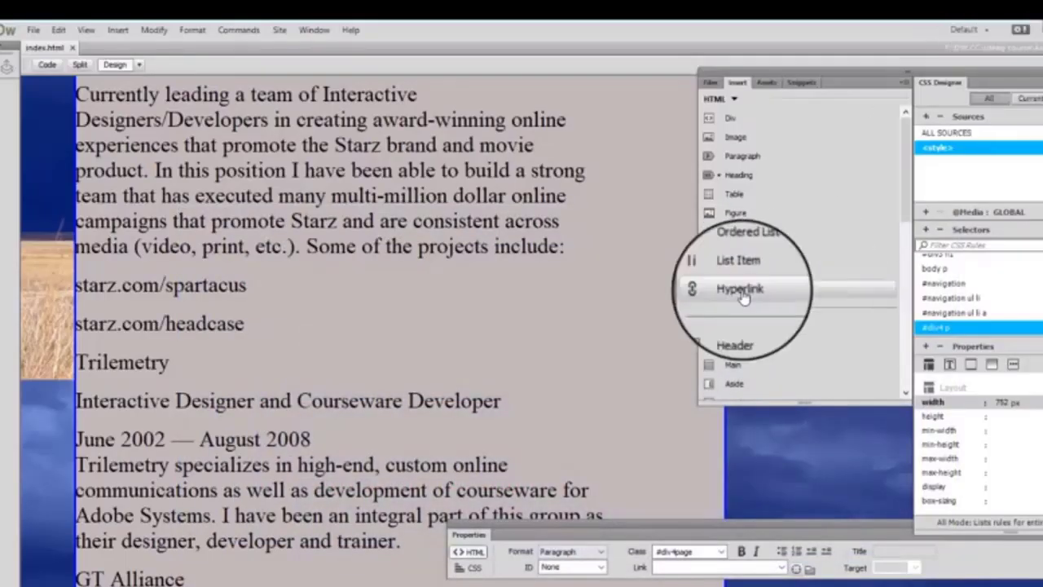